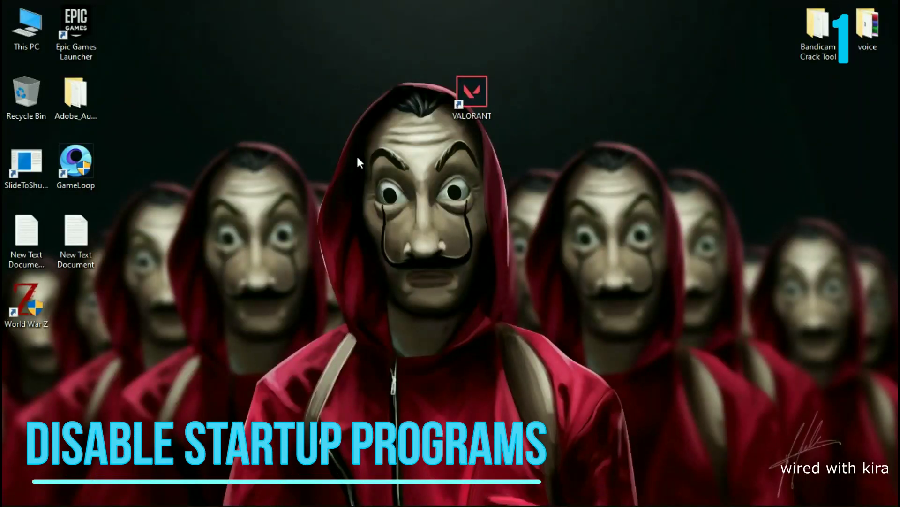
# Launch Task Manager from the taskbar and show the Startup apps list.
pyautogui.moveTo(655, 485)
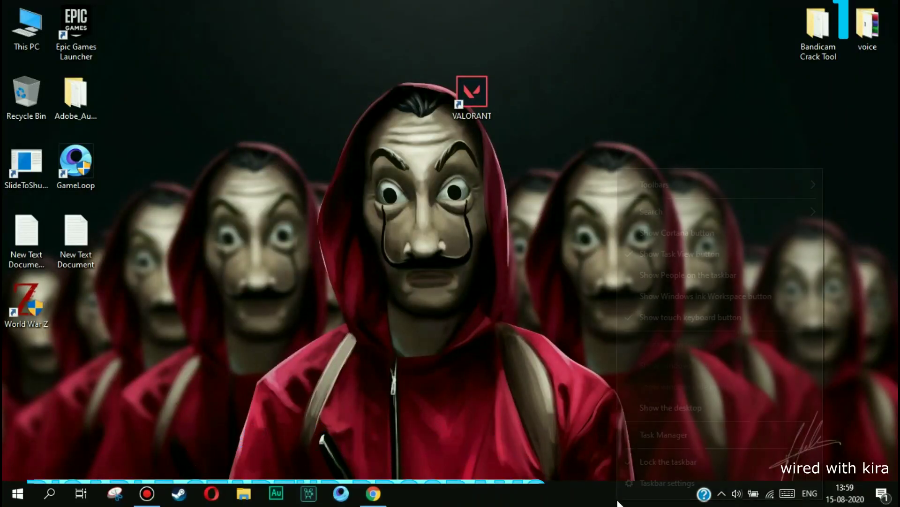
pyautogui.rightClick(617, 494)
pyautogui.click(637, 436)
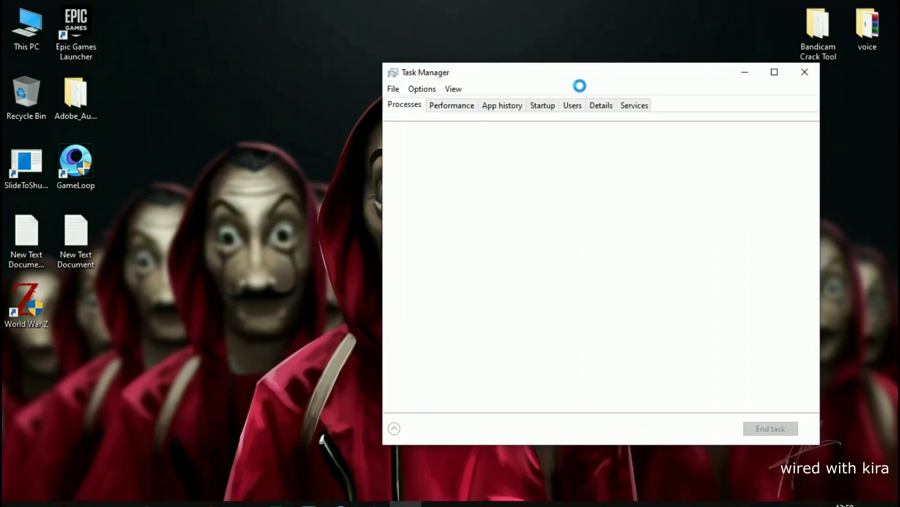
pyautogui.moveTo(580, 82); pyautogui.dragTo(604, 78)
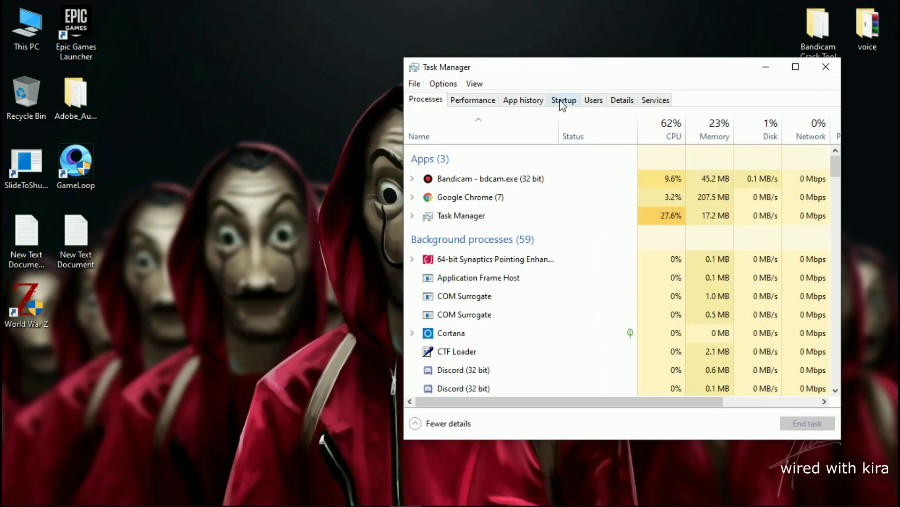
pyautogui.click(563, 100)
# Disable µTorrent, Adobe GC Invoker Utility, Discord, EarTrumpet, EpicGamesLauncher, HP Message Service and iTunes Helper.
pyautogui.rightClick(647, 172)
pyautogui.click(662, 178)
pyautogui.rightClick(667, 194)
pyautogui.click(680, 204)
pyautogui.rightClick(661, 207)
pyautogui.click(693, 212)
pyautogui.rightClick(666, 227)
pyautogui.click(682, 232)
pyautogui.rightClick(652, 246)
pyautogui.click(667, 253)
pyautogui.rightClick(647, 267)
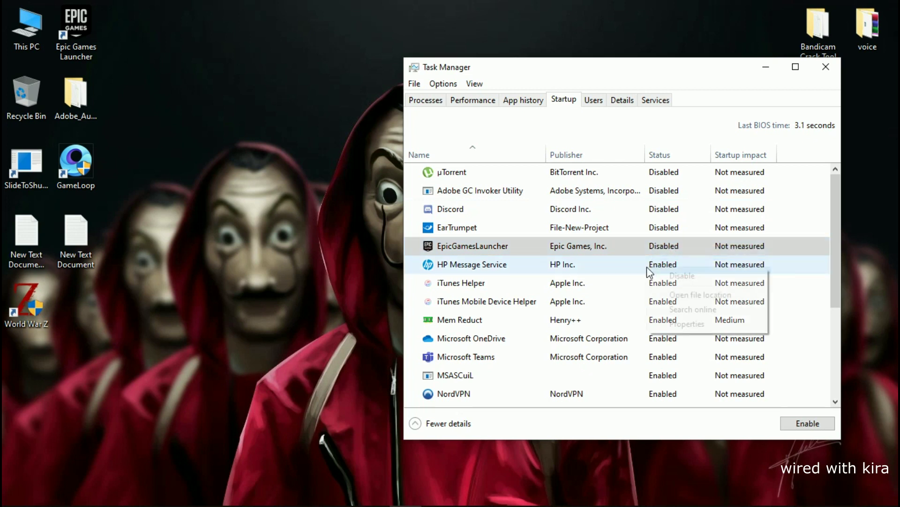
pyautogui.click(674, 272)
pyautogui.rightClick(652, 287)
pyautogui.click(676, 292)
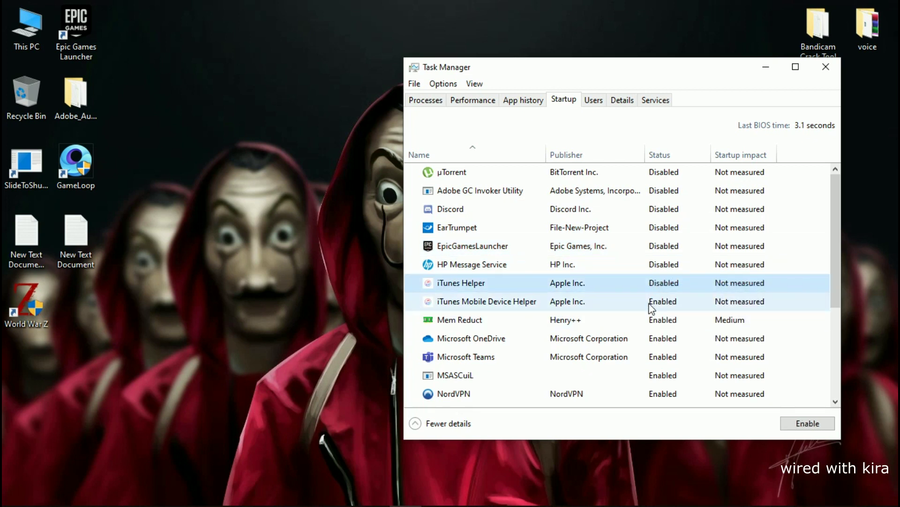
# Disable iTunes Mobile Device Helper, Microsoft OneDrive, Microsoft Teams and MSASCuiL, then close Task Manager.
pyautogui.rightClick(653, 304)
pyautogui.click(659, 324)
pyautogui.rightClick(653, 338)
pyautogui.click(666, 346)
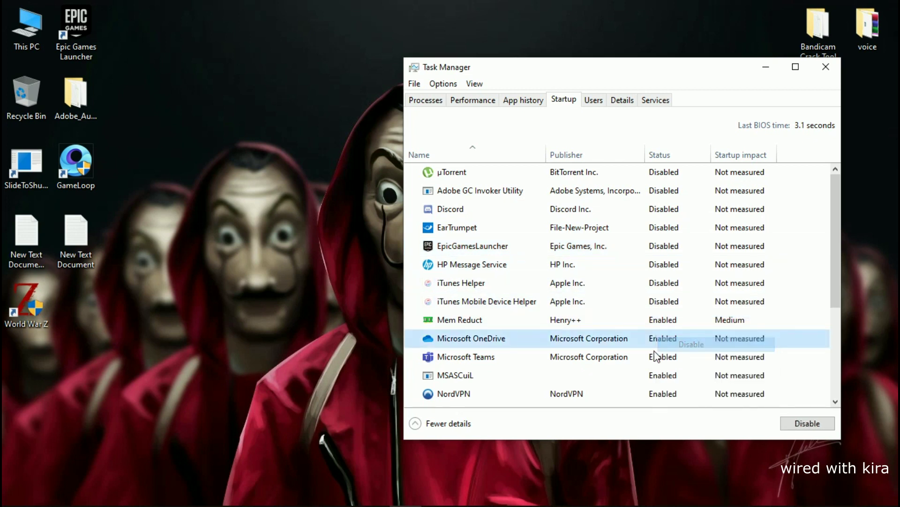
pyautogui.rightClick(654, 356)
pyautogui.click(659, 367)
pyautogui.rightClick(659, 375)
pyautogui.click(675, 382)
pyautogui.rightClick(654, 394)
pyautogui.click(690, 399)
pyautogui.moveTo(837, 242); pyautogui.dragTo(782, 137)
pyautogui.hotkey('alt', 'F4')
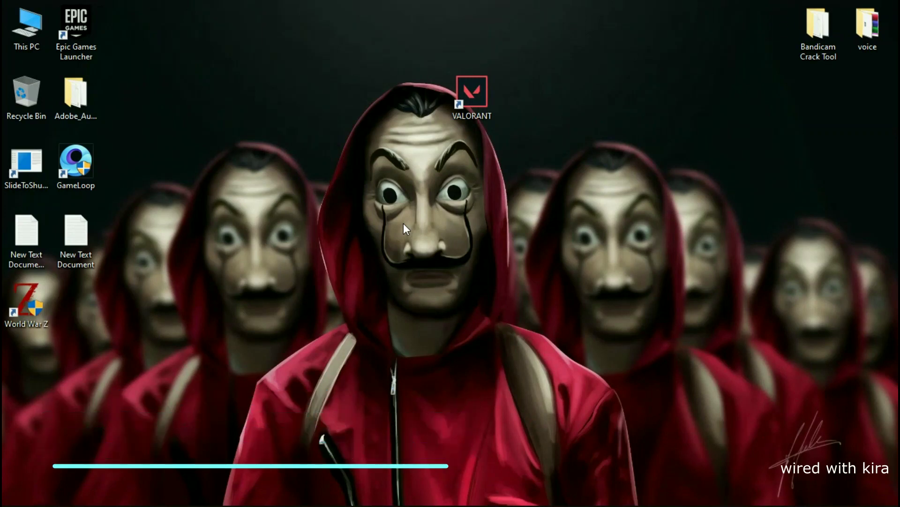
# Open the Windows Temp folder by running 'temp' from the Run prompt.
pyautogui.press('super+r')
pyautogui.write('temp')
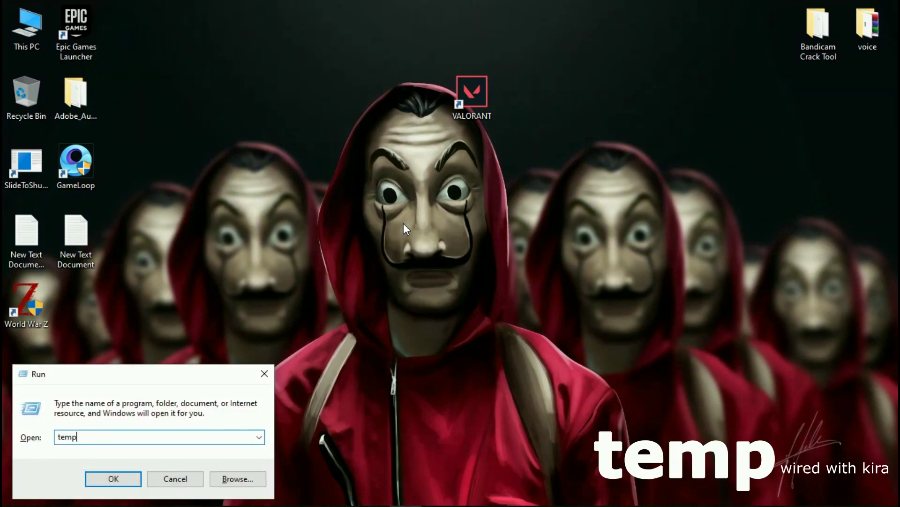
pyautogui.press('Return')
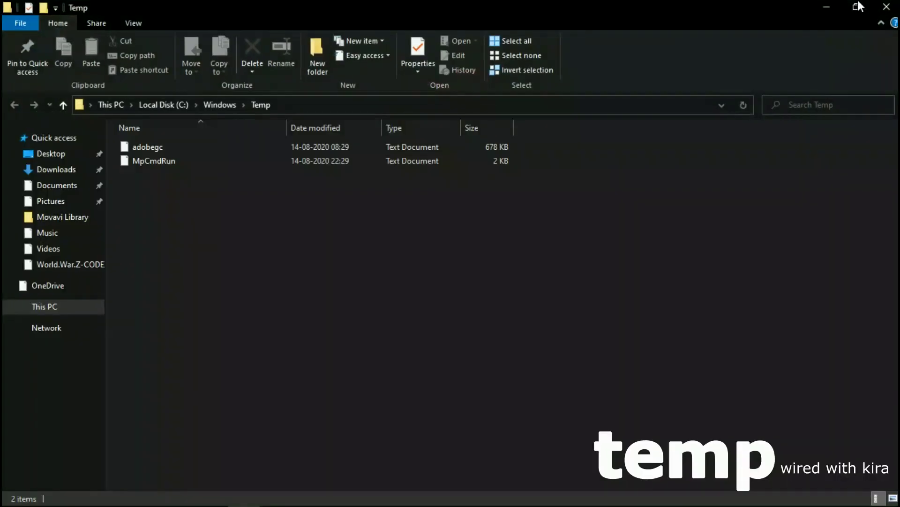
pyautogui.click(855, 7)
# Permanently delete both files in the Temp folder and close the window.
pyautogui.hotkey('ctrl', 'a')
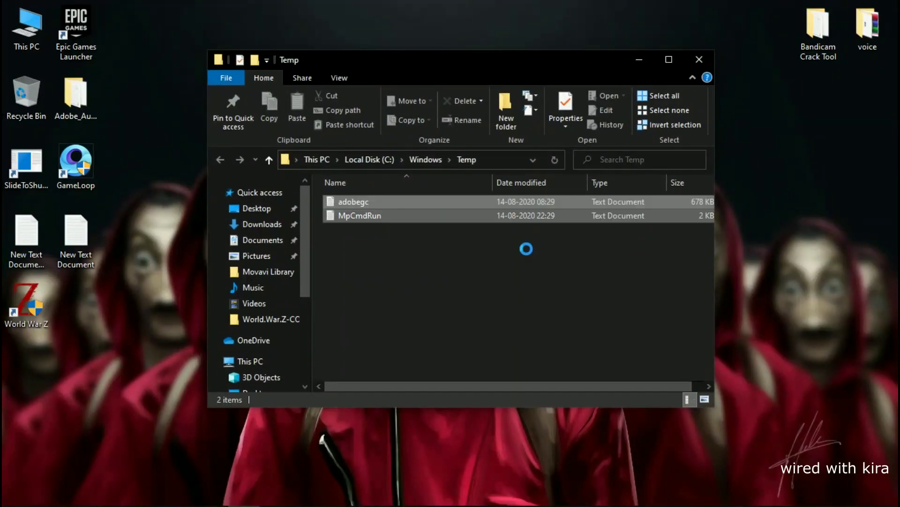
pyautogui.hotkey('shift', 'Delete')
pyautogui.click(505, 270)
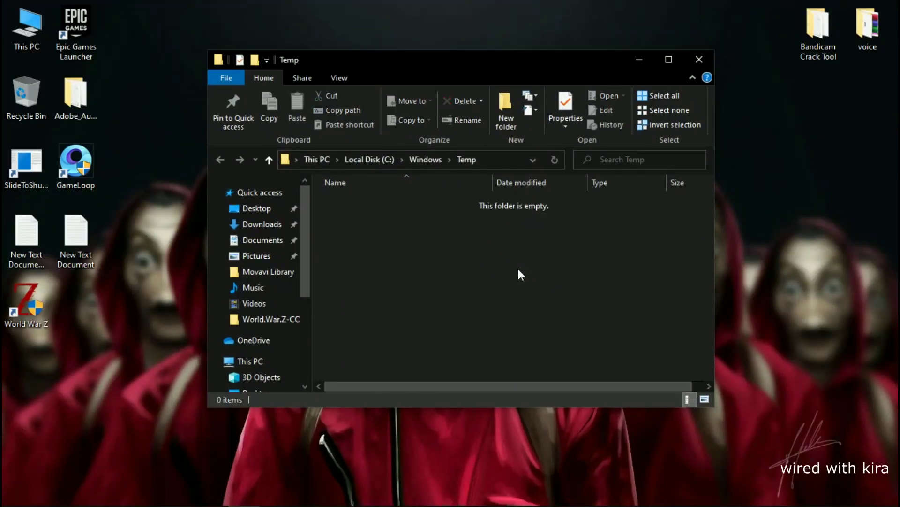
pyautogui.click(694, 65)
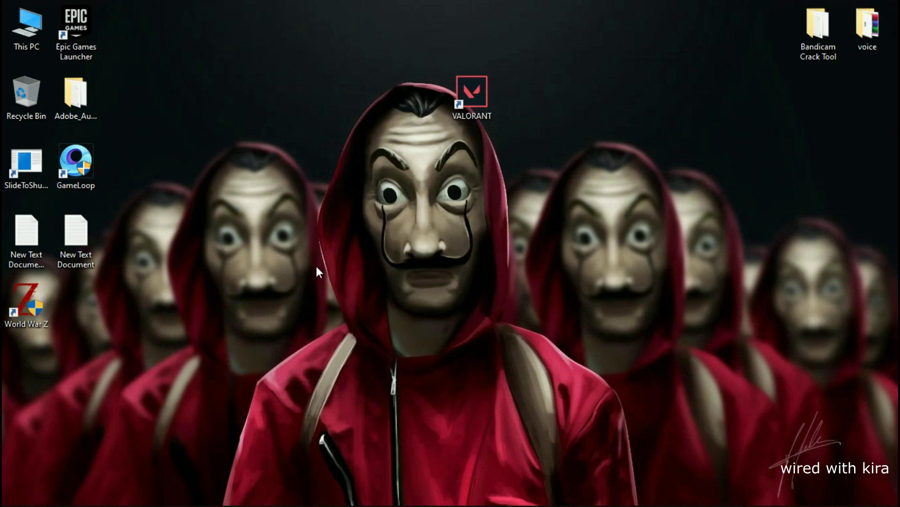
pyautogui.press('super+r')
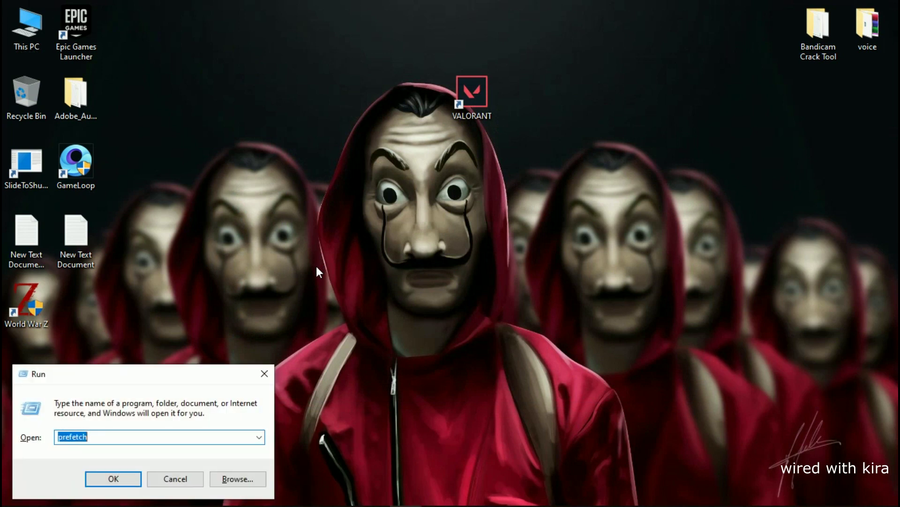
# Open the user's local Temp folder by running '%temp%'.
pyautogui.press('BackSpace')
pyautogui.write('%')
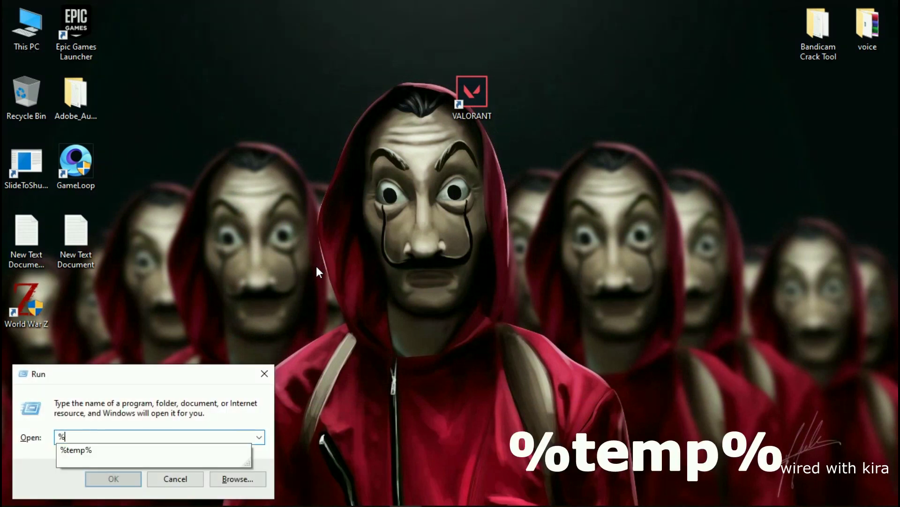
pyautogui.write('temp%')
pyautogui.press('Return')
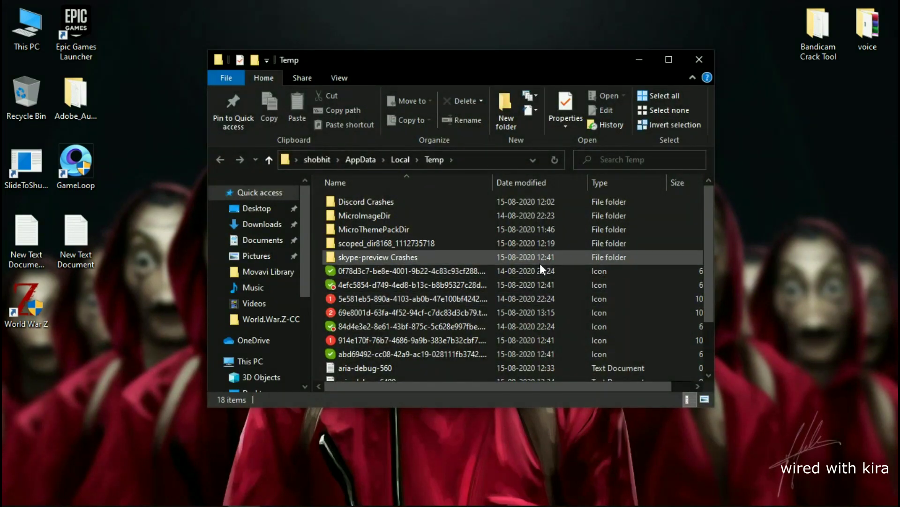
# Permanently delete all 18 items, skipping every in-use file, and close the folder.
pyautogui.hotkey('ctrl', 'a')
pyautogui.hotkey('shift', 'Delete')
pyautogui.click(518, 271)
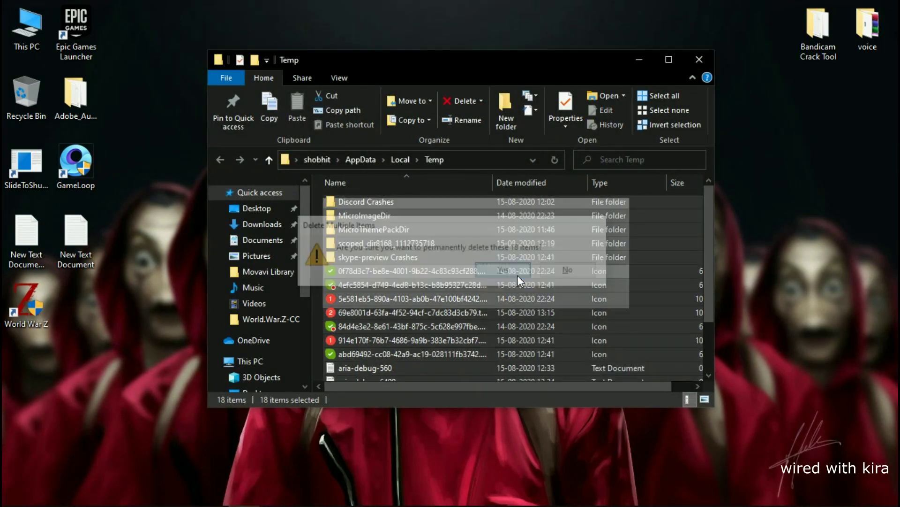
pyautogui.click(169, 110)
pyautogui.click(161, 197)
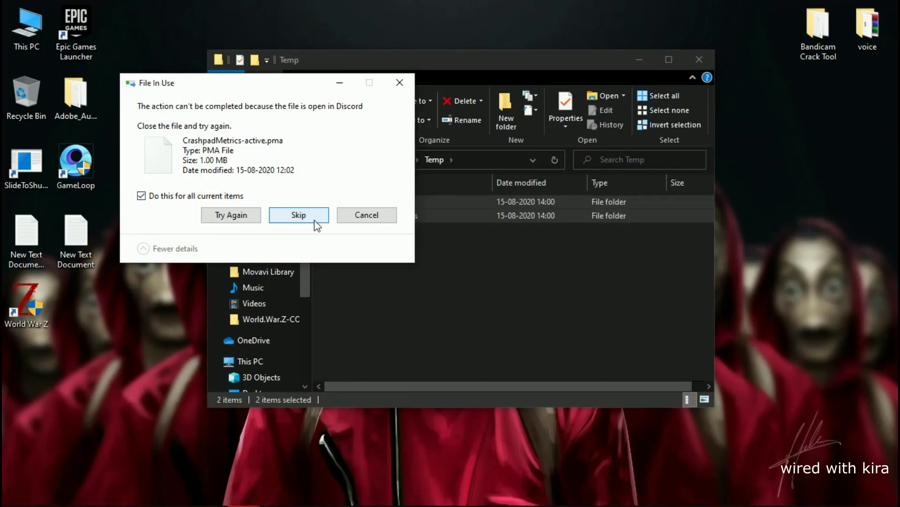
pyautogui.click(310, 221)
pyautogui.click(404, 84)
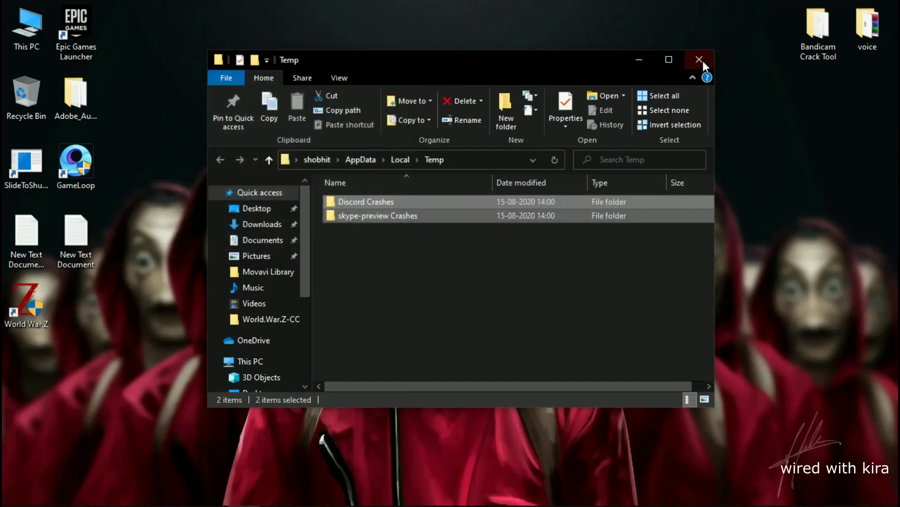
pyautogui.click(699, 60)
pyautogui.press('super+r')
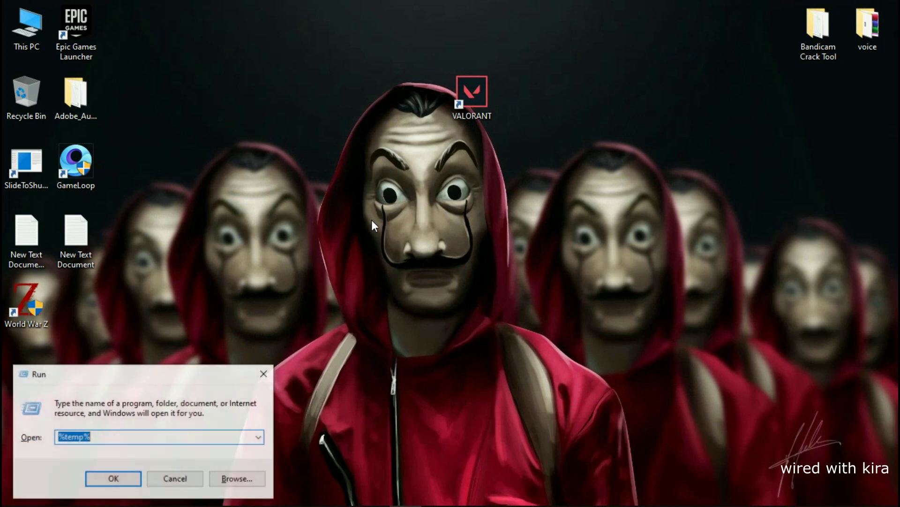
# Open the Prefetch folder via 'prefetch', grant access, and permanently delete all 125 items.
pyautogui.write('pre')
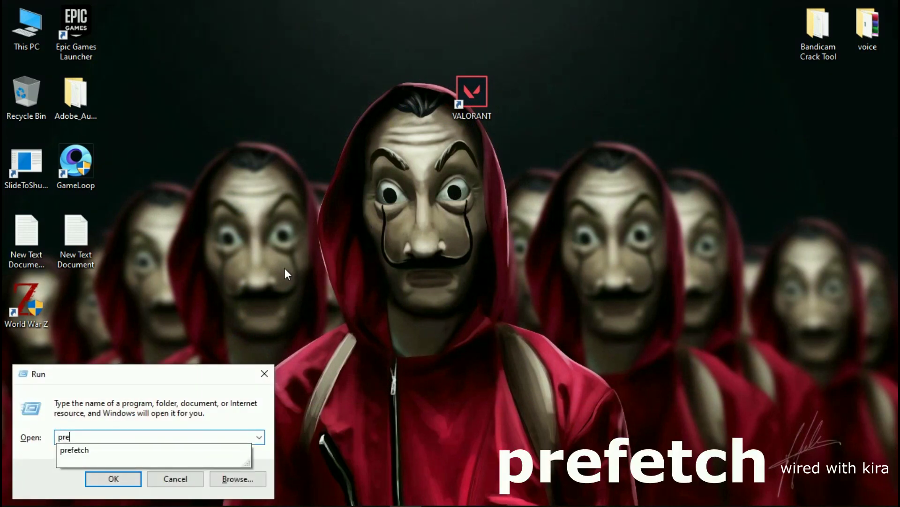
pyautogui.write('fetch')
pyautogui.press('Return')
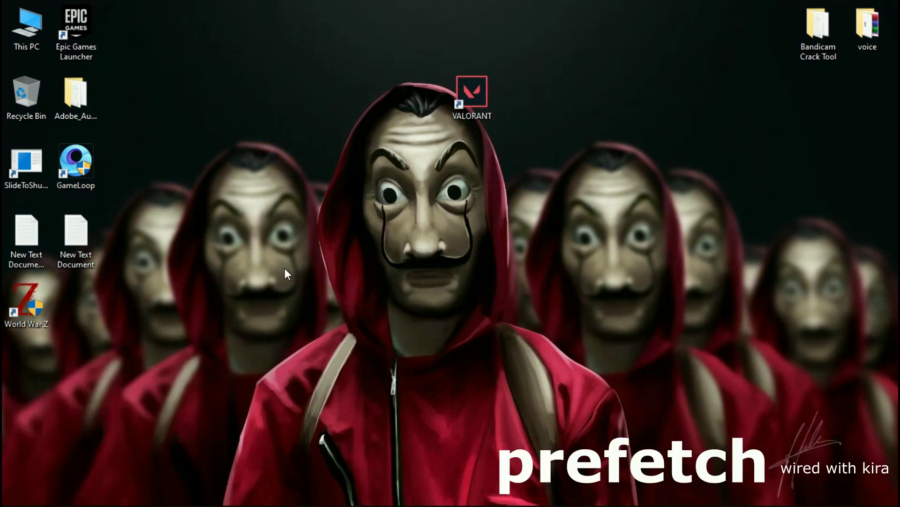
pyautogui.click(471, 277)
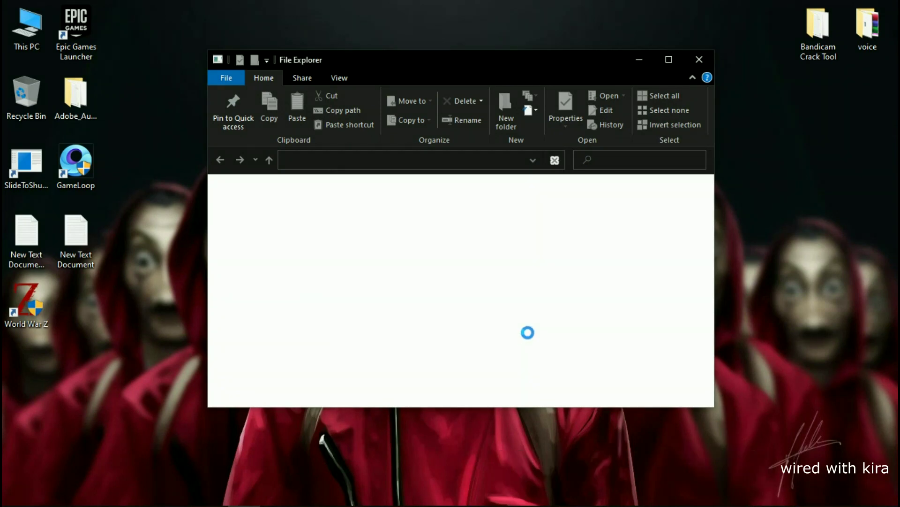
pyautogui.hotkey('ctrl', 'a')
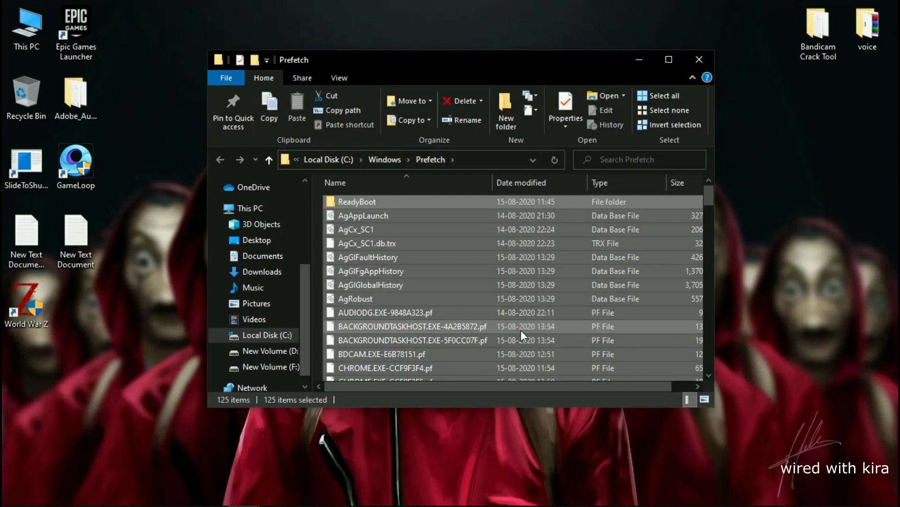
pyautogui.hotkey('shift', 'Delete')
pyautogui.click(496, 274)
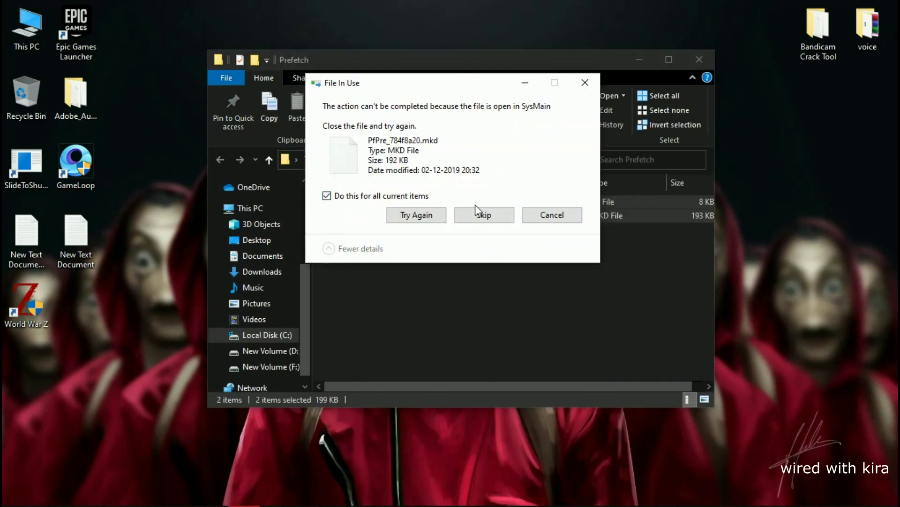
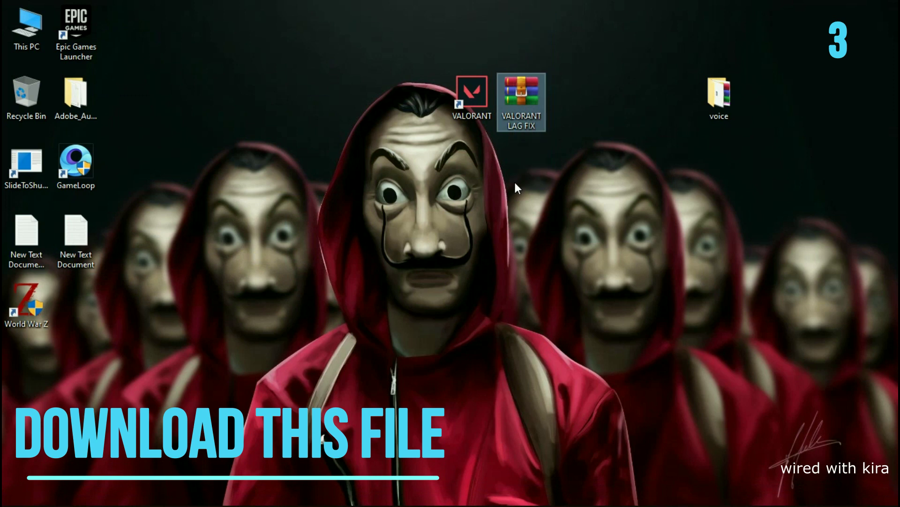
# Extract the VALORANT LAG FIX archive onto the desktop with Extract Here.
pyautogui.moveTo(533, 153); pyautogui.dragTo(515, 164)
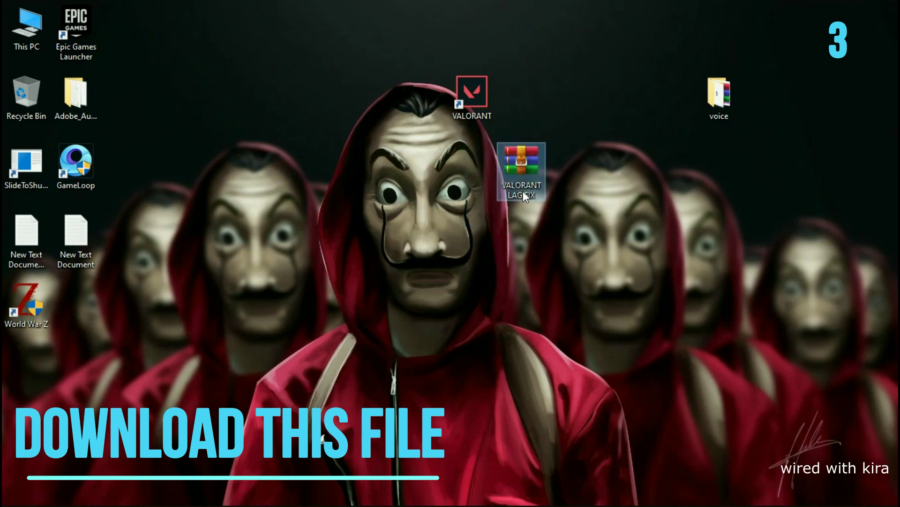
pyautogui.doubleClick(522, 190)
pyautogui.rightClick(523, 185)
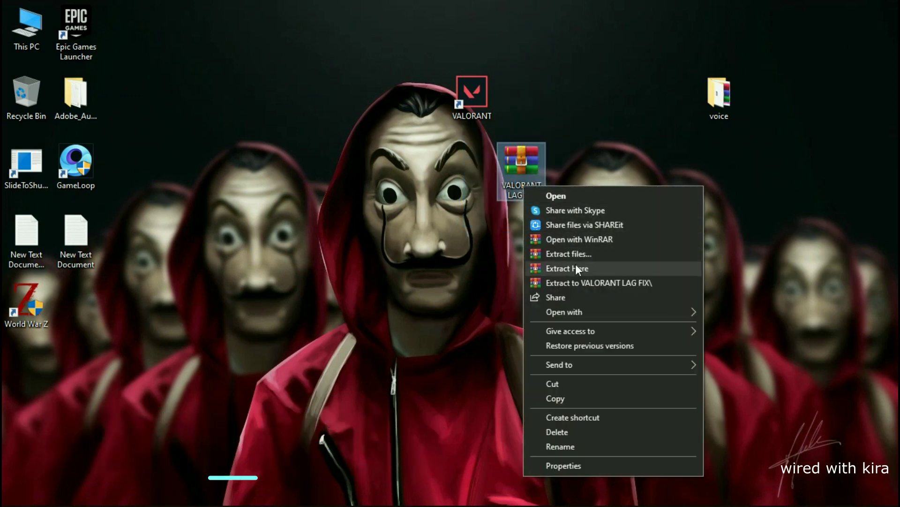
pyautogui.click(600, 272)
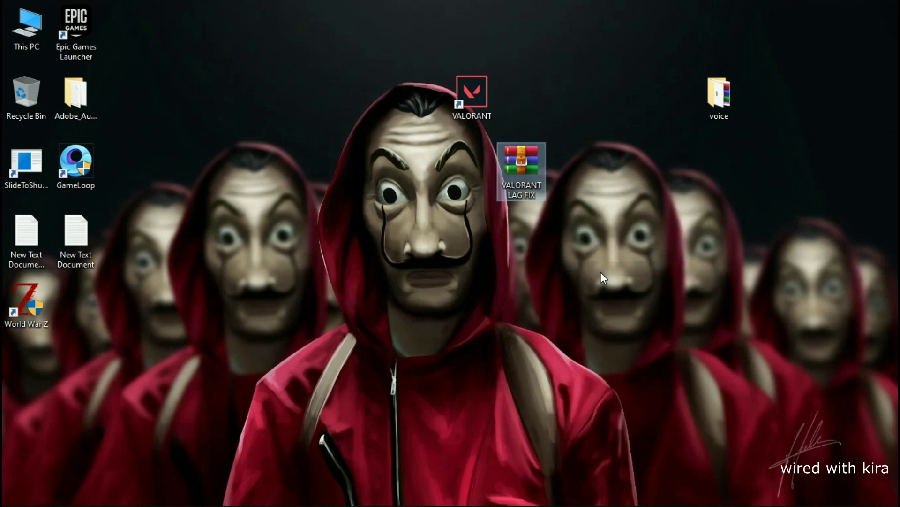
# Move the extracted VALORANT LAG FIX folder to the top centre and open it.
pyautogui.moveTo(27, 372); pyautogui.dragTo(368, 230)
pyautogui.moveTo(292, 165); pyautogui.dragTo(418, 49)
pyautogui.doubleClick(380, 104)
# Run the quick command script as administrator and close its window when finished.
pyautogui.moveTo(529, 96); pyautogui.dragTo(486, 72)
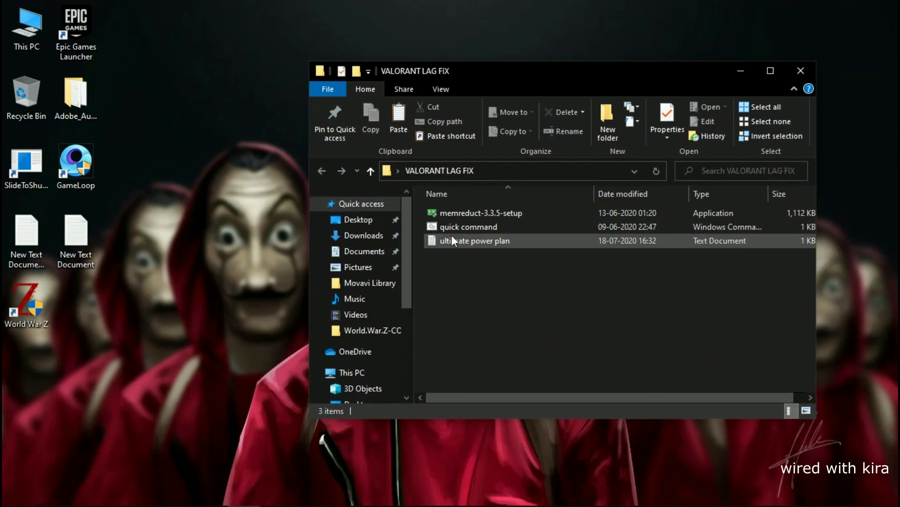
pyautogui.rightClick(469, 226)
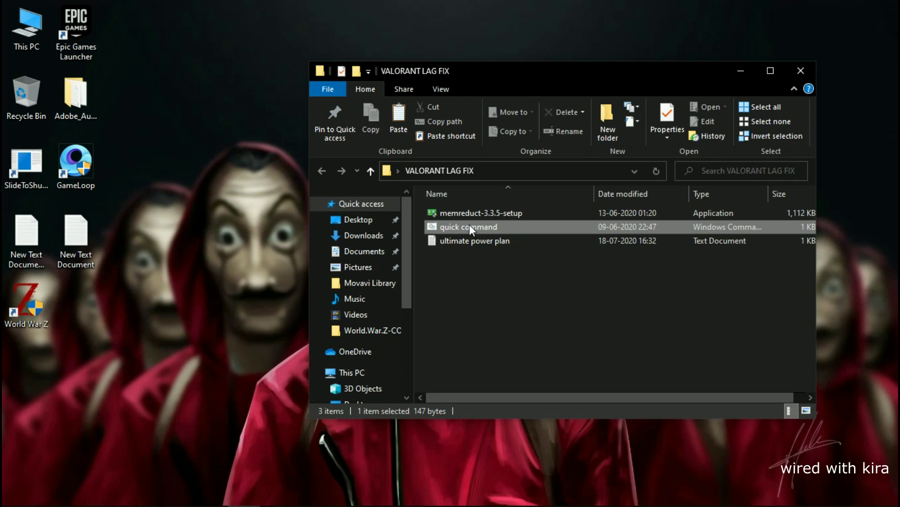
pyautogui.click(517, 226)
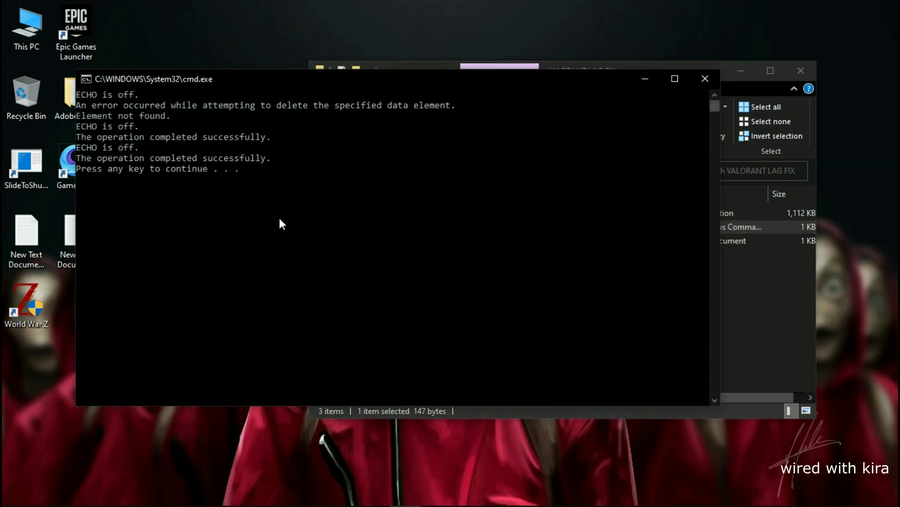
pyautogui.press('Return')
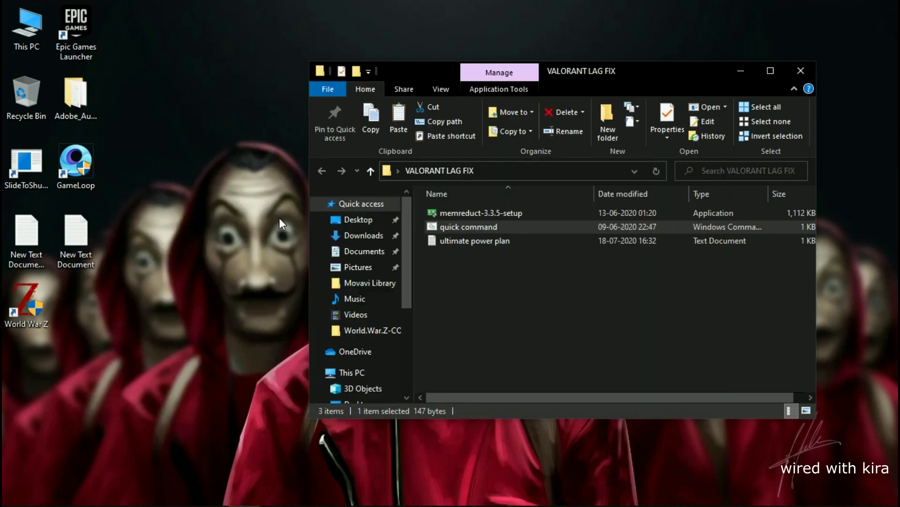
# Copy the powercfg command line from the ultimate power plan text file in Notepad.
pyautogui.click(474, 242)
pyautogui.doubleClick(475, 244)
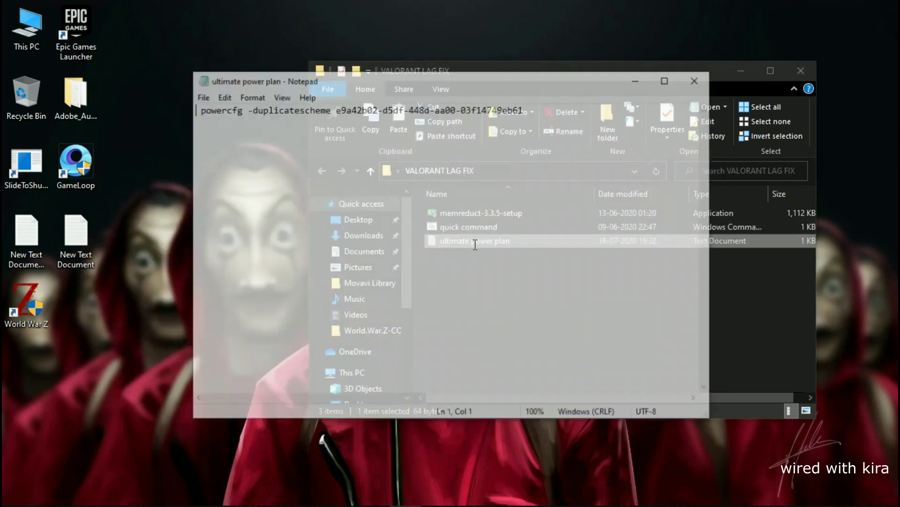
pyautogui.moveTo(526, 108); pyautogui.dragTo(222, 104)
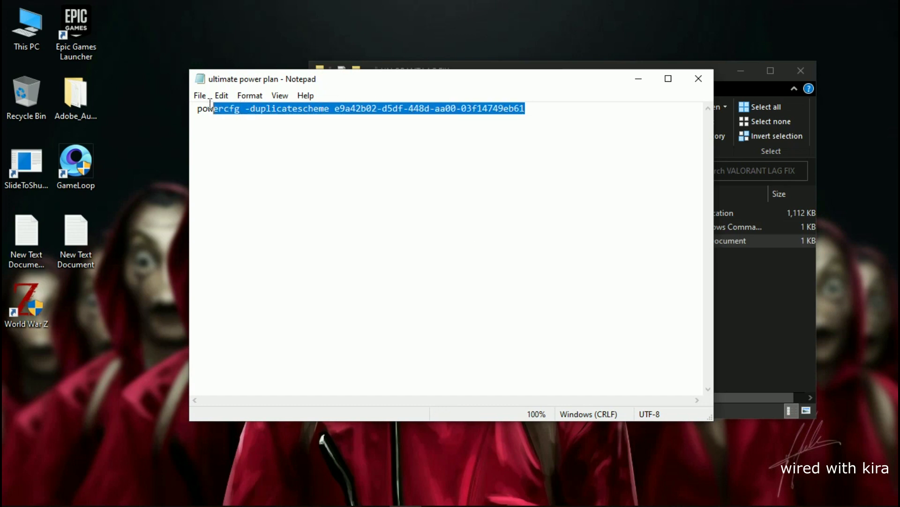
pyautogui.click(698, 78)
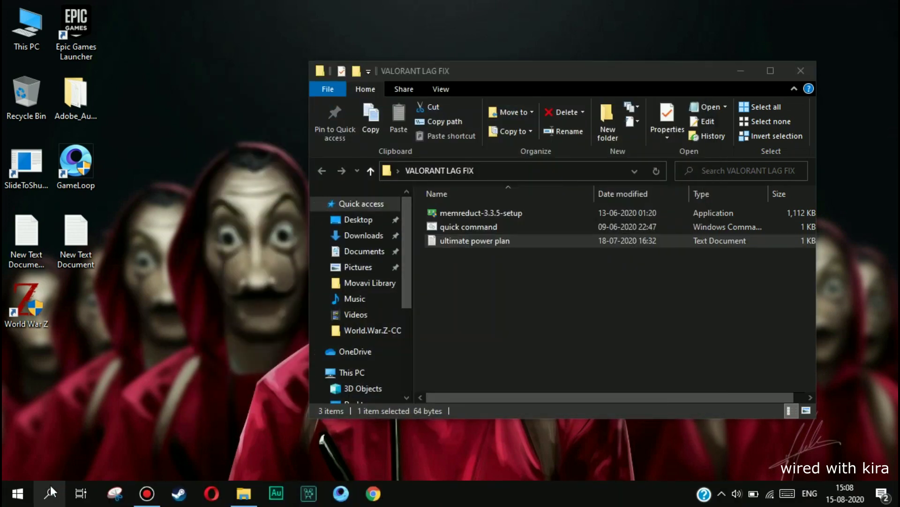
# Launch Command Prompt as administrator from a 'cmd' search.
pyautogui.click(49, 493)
pyautogui.write('cmd')
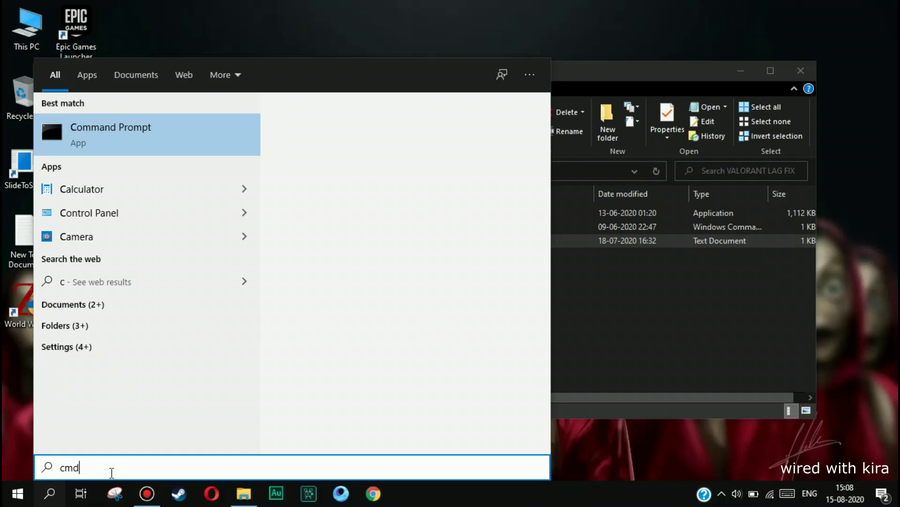
pyautogui.rightClick(142, 140)
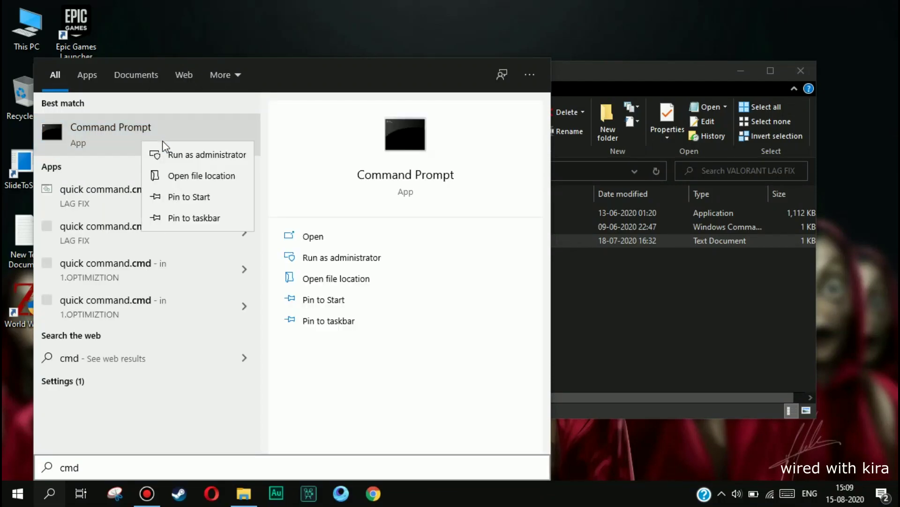
pyautogui.click(209, 155)
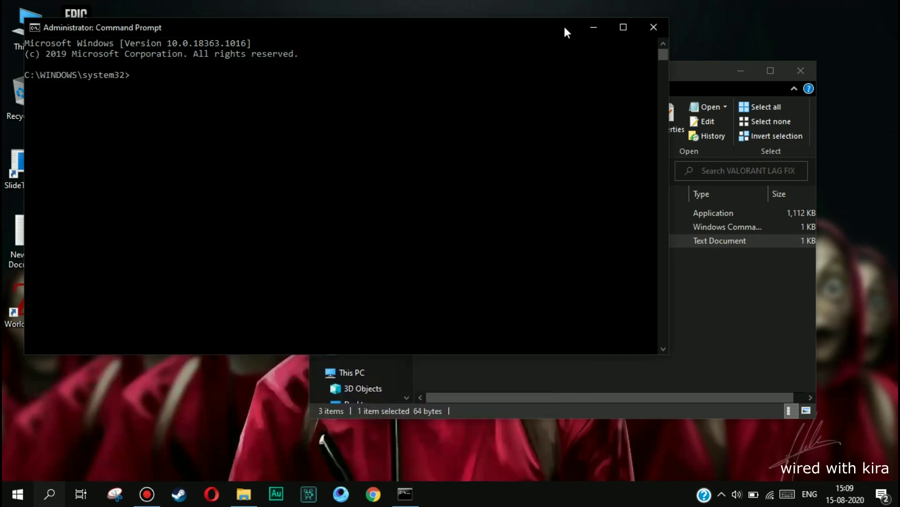
# Paste and run the powercfg -duplicatescheme command, check the Ultimate Performance result, and close the console.
pyautogui.click(337, 93)
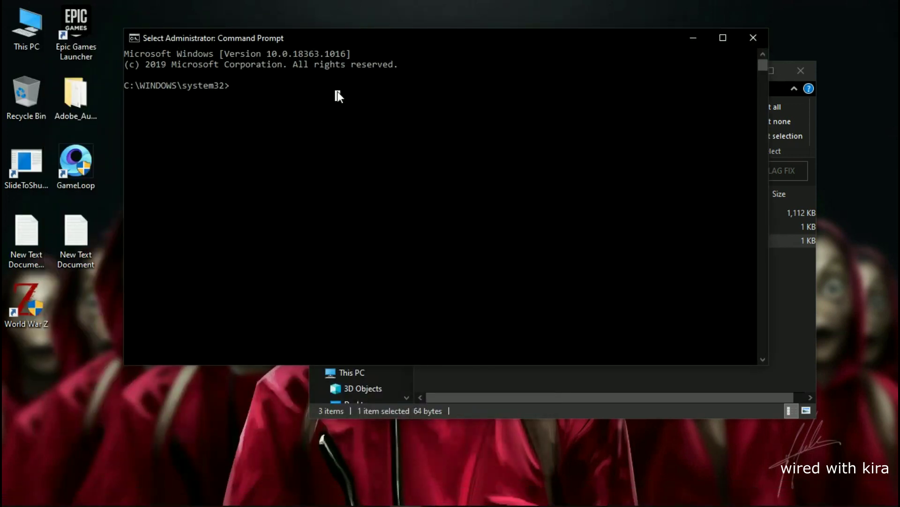
pyautogui.rightClick(337, 93)
pyautogui.press('Return')
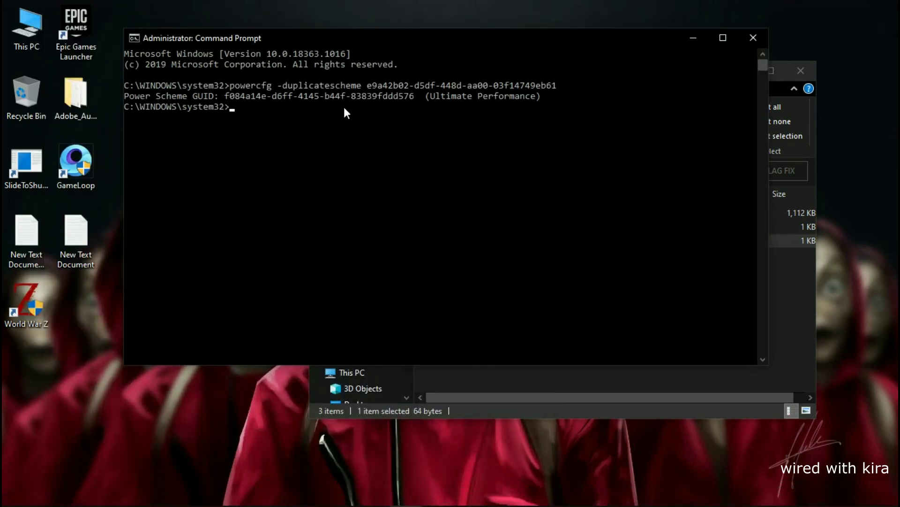
pyautogui.moveTo(426, 100); pyautogui.dragTo(522, 99)
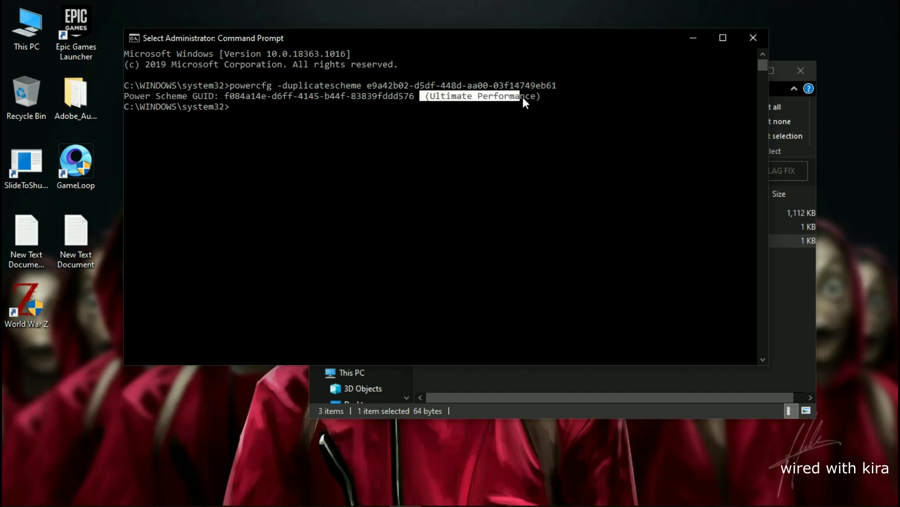
pyautogui.moveTo(450, 99); pyautogui.dragTo(547, 103)
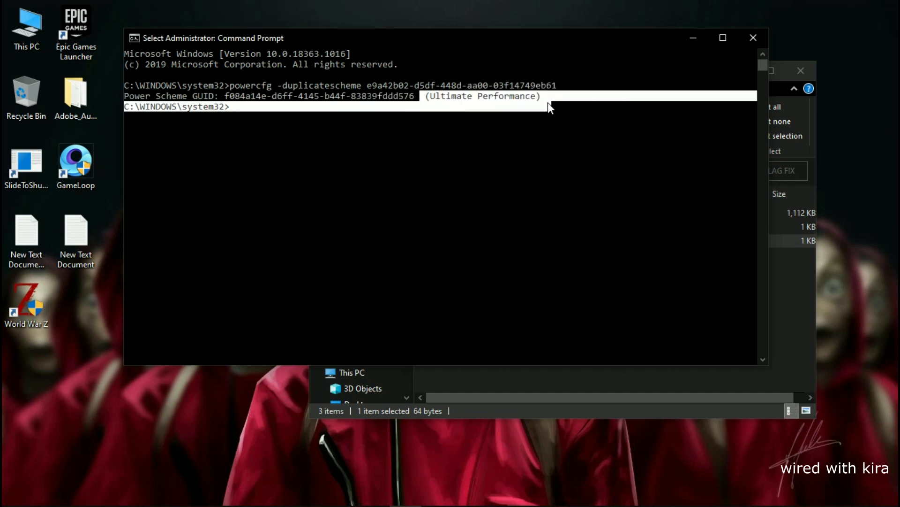
pyautogui.click(753, 37)
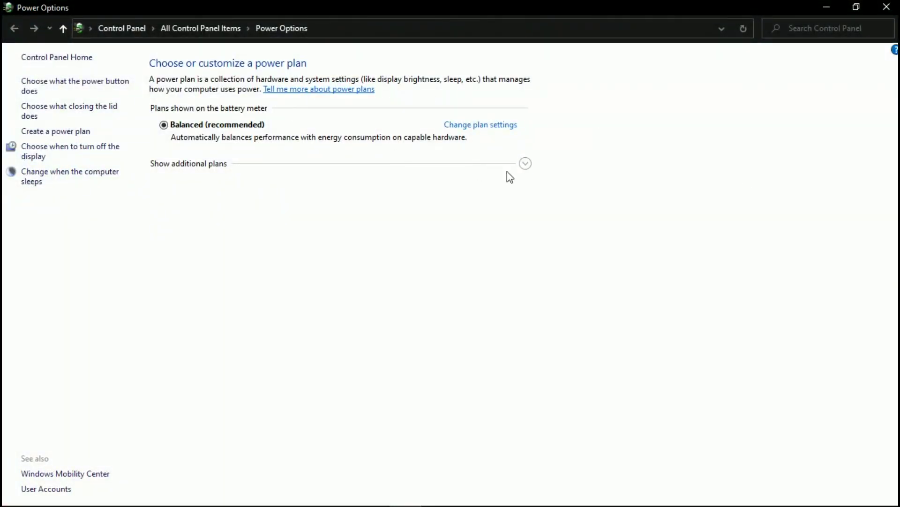
# Switch the active power plan from Balanced to Ultimate Performance under the additional plans.
pyautogui.click(526, 164)
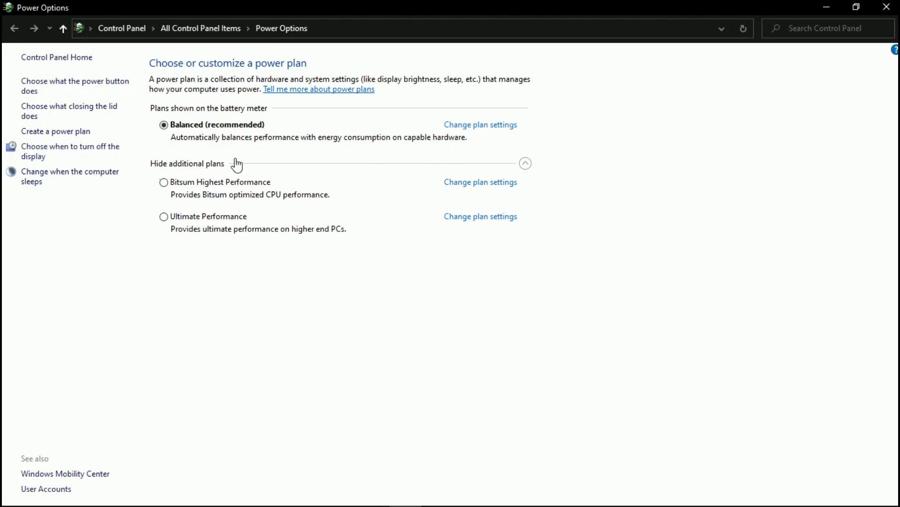
pyautogui.click(166, 223)
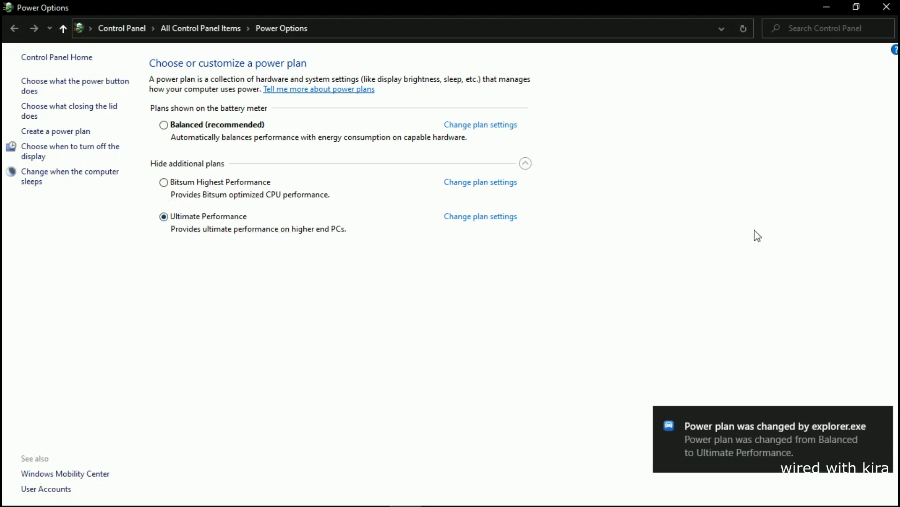
pyautogui.click(886, 7)
# Install Mem Reduct 3.3.5 with default setup options and dismiss the update prompt.
pyautogui.doubleClick(482, 212)
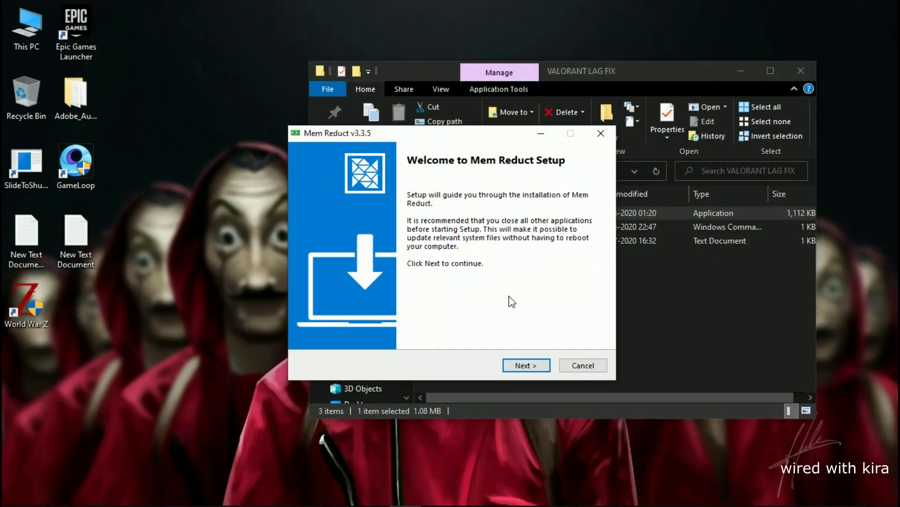
pyautogui.click(525, 365)
pyautogui.click(525, 365)
pyautogui.click(525, 365)
pyautogui.click(525, 365)
pyautogui.click(526, 365)
pyautogui.click(525, 365)
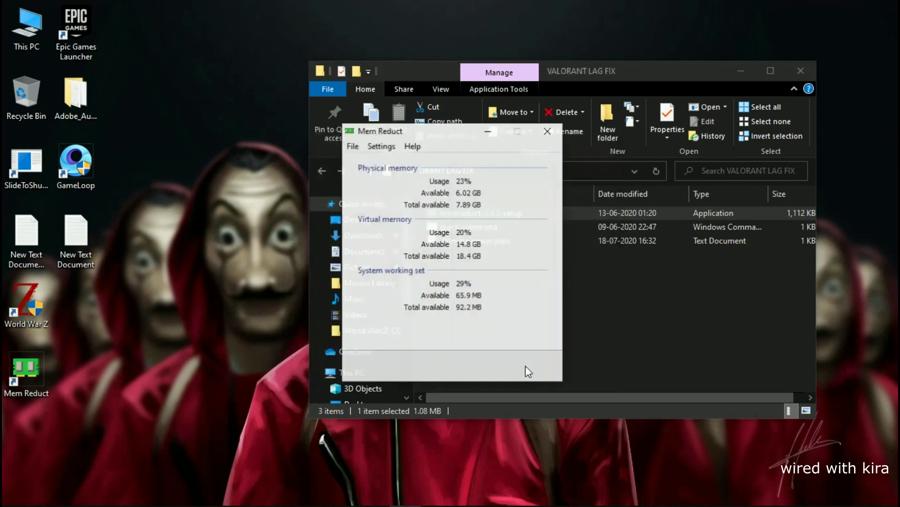
pyautogui.click(556, 297)
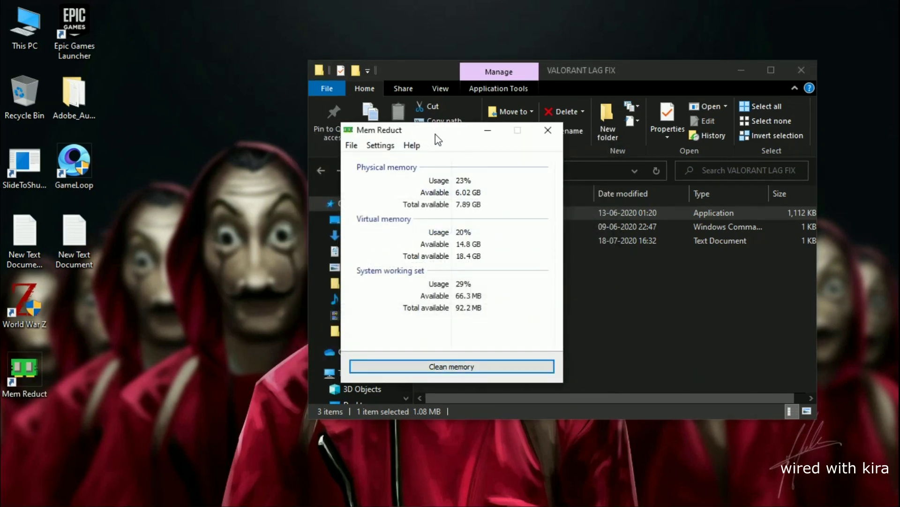
# Enable Load on system startup in Mem Reduct settings, then clean memory, freeing 312 MB.
pyautogui.moveTo(436, 134); pyautogui.dragTo(475, 133)
pyautogui.click(390, 144)
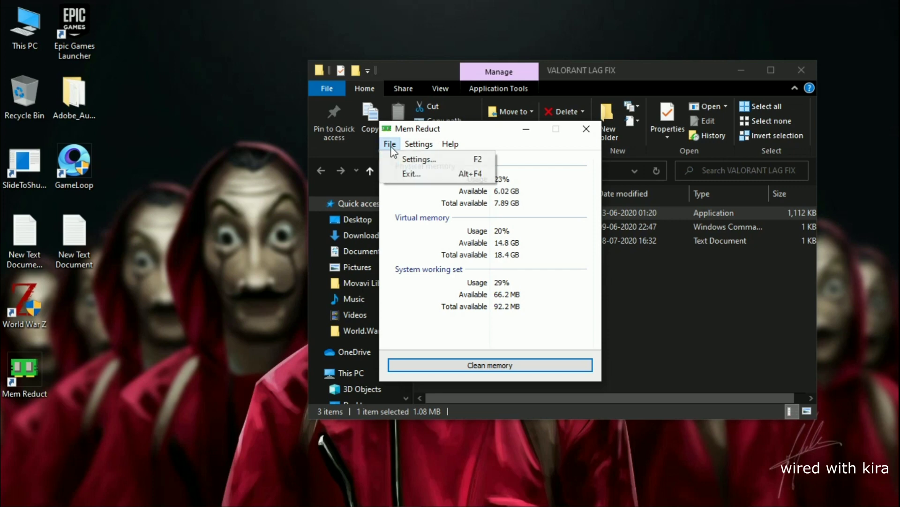
pyautogui.click(409, 161)
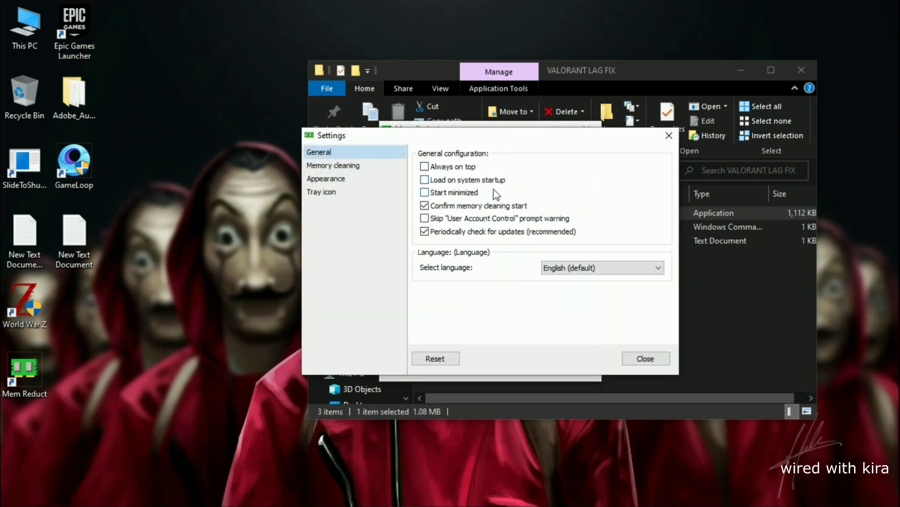
pyautogui.click(423, 179)
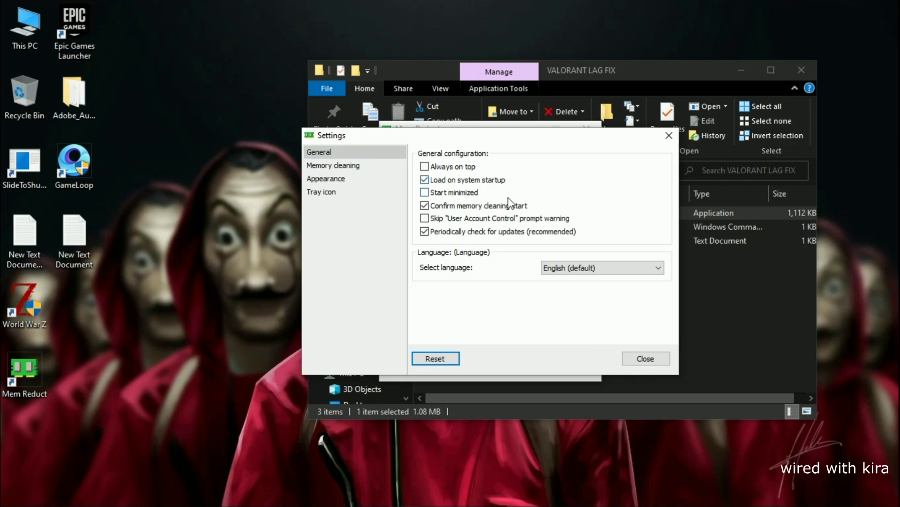
pyautogui.click(637, 360)
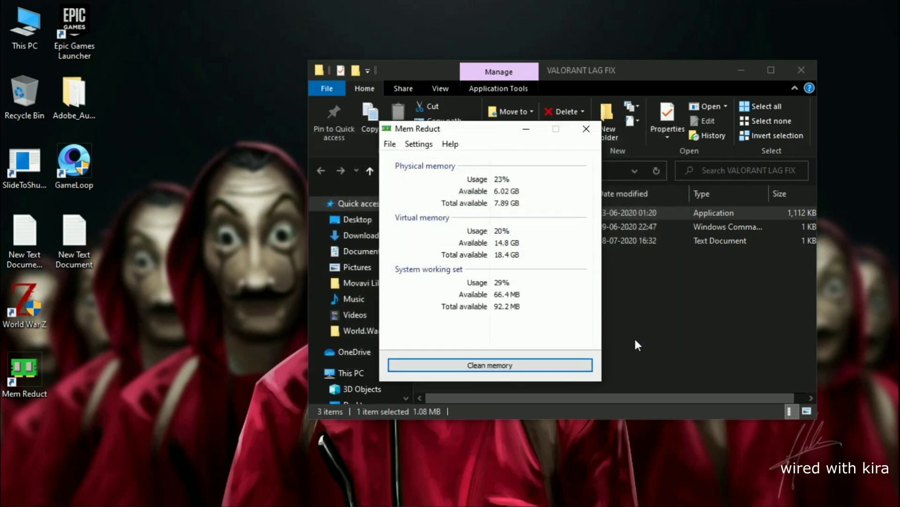
pyautogui.click(504, 366)
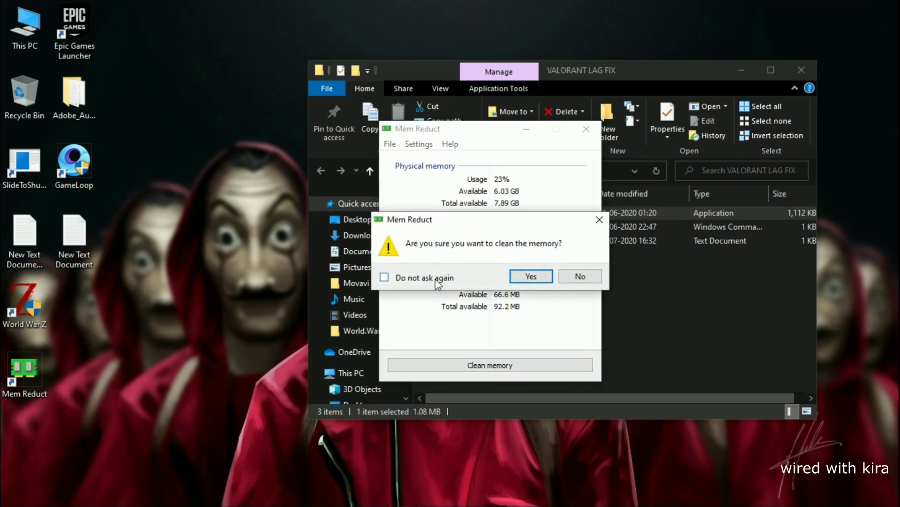
pyautogui.click(541, 277)
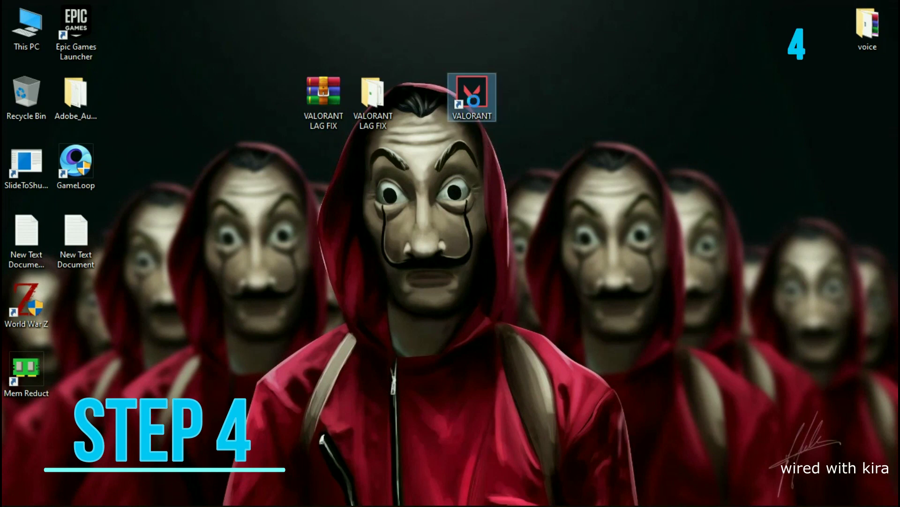
# Give the VALORANT shortcut Windows 7 compatibility mode with fullscreen optimizations disabled, and apply.
pyautogui.rightClick(474, 101)
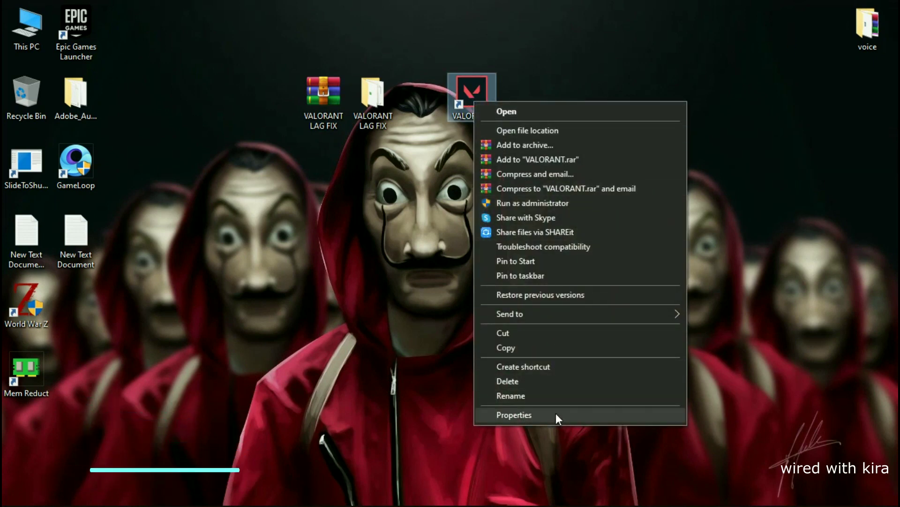
pyautogui.click(556, 414)
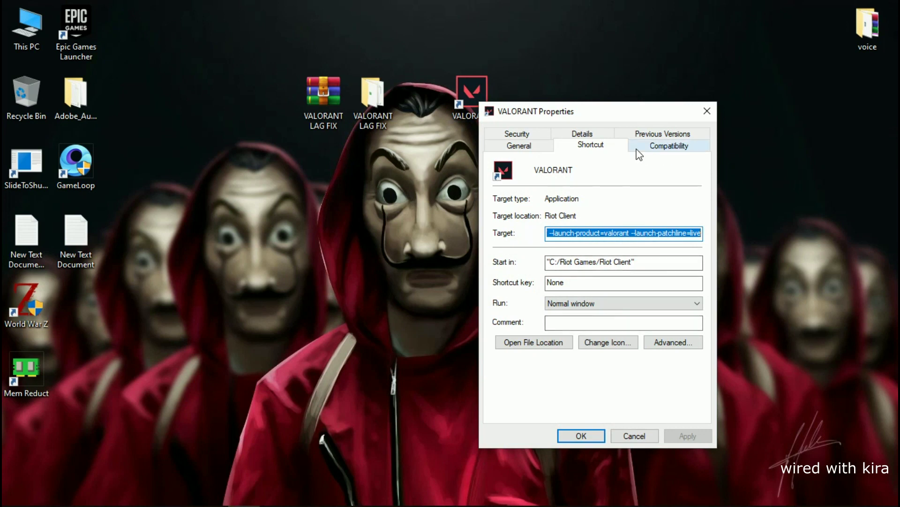
pyautogui.click(652, 146)
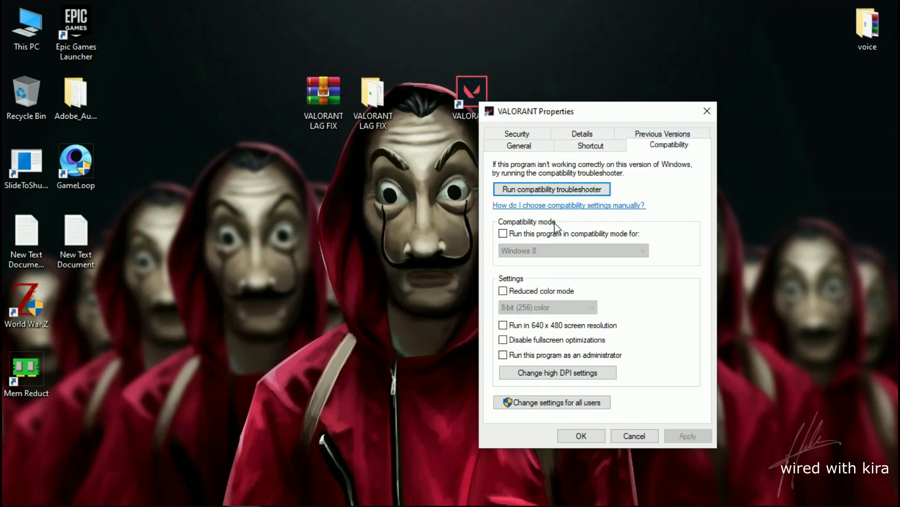
pyautogui.click(503, 234)
pyautogui.click(558, 251)
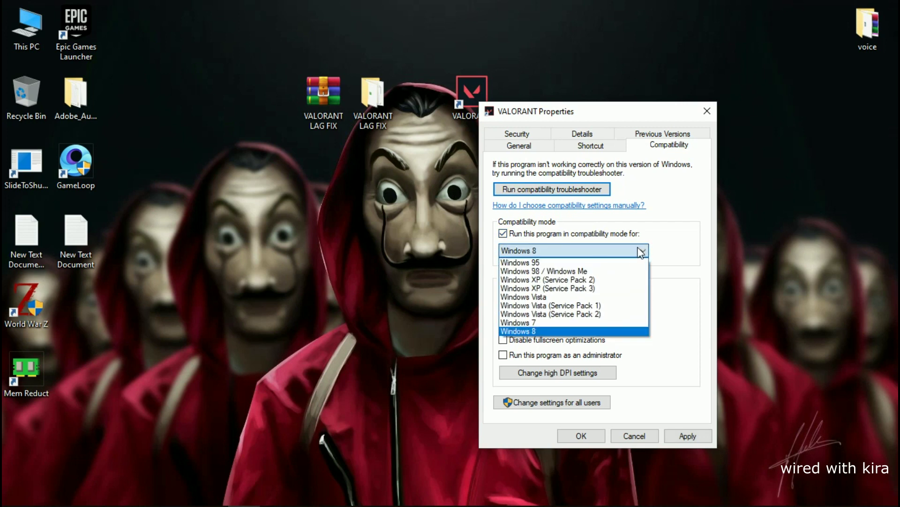
pyautogui.click(532, 323)
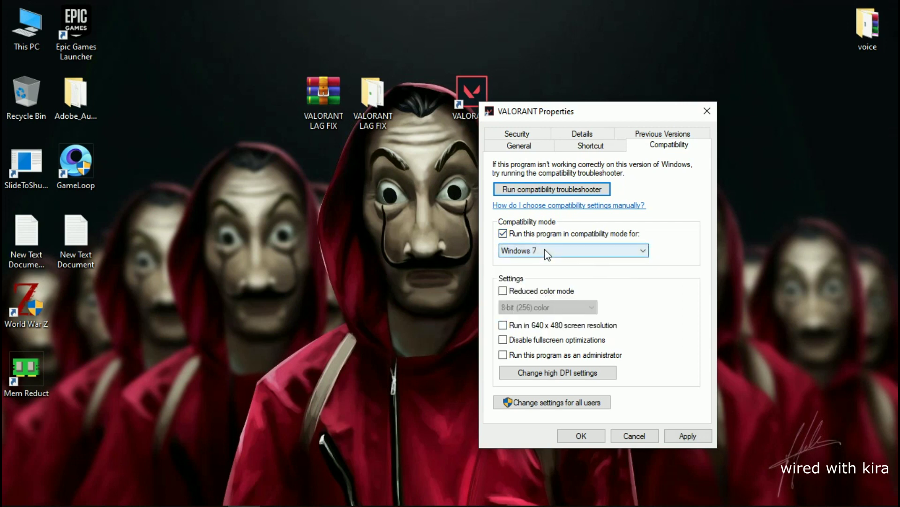
pyautogui.click(532, 342)
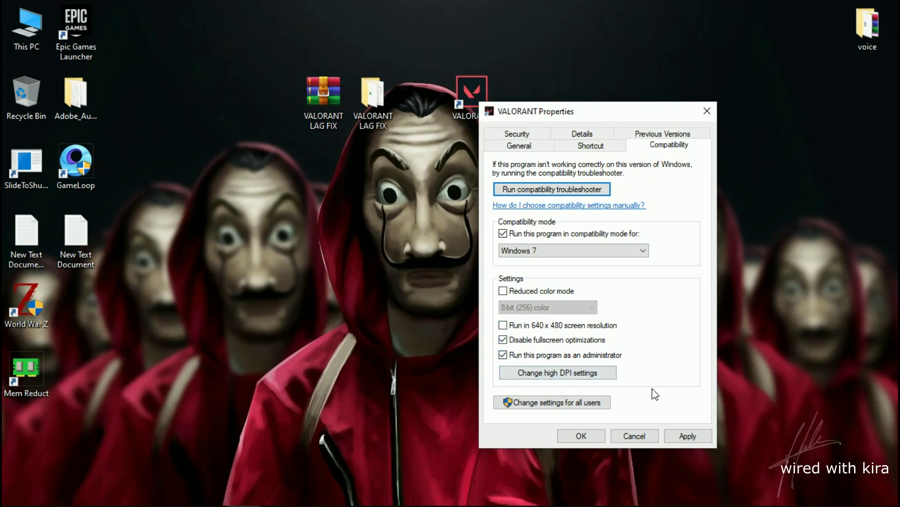
pyautogui.click(685, 435)
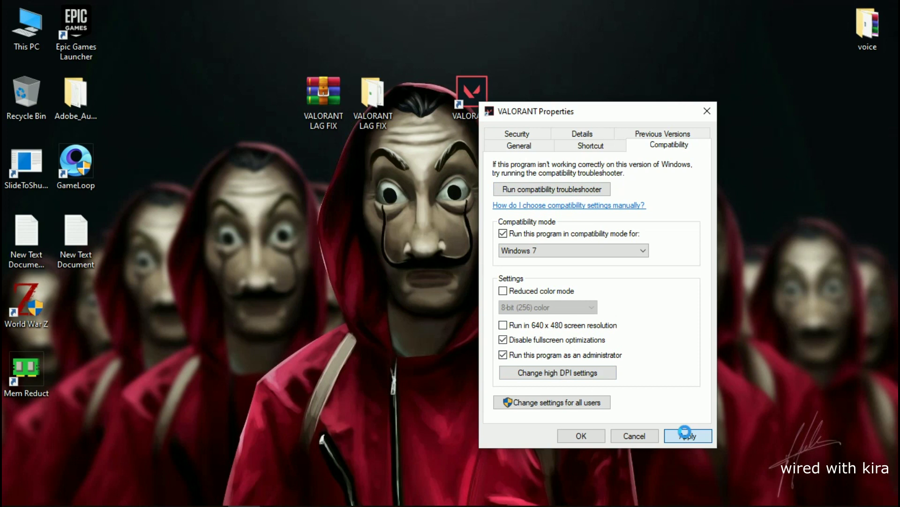
pyautogui.click(570, 437)
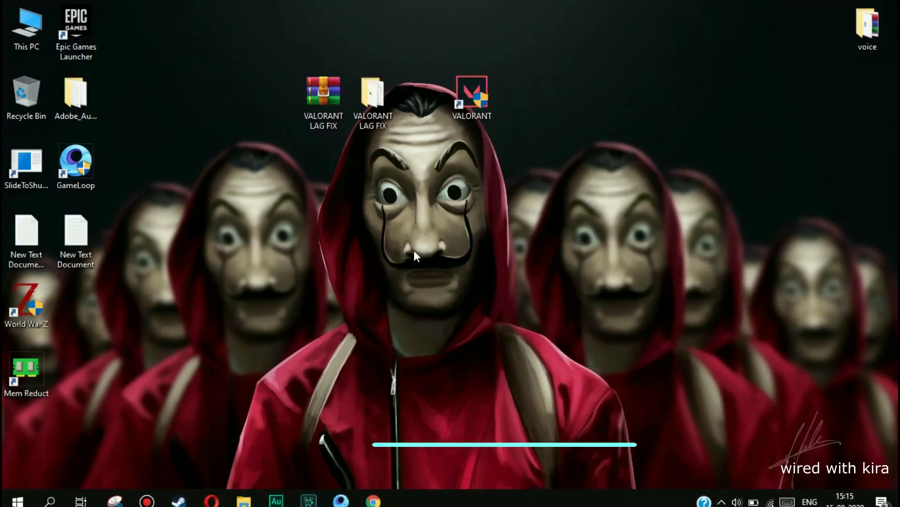
# Add C:\Riot Games\VALORANT\live\VALORANT.exe to the Graphics settings app list.
pyautogui.click(49, 493)
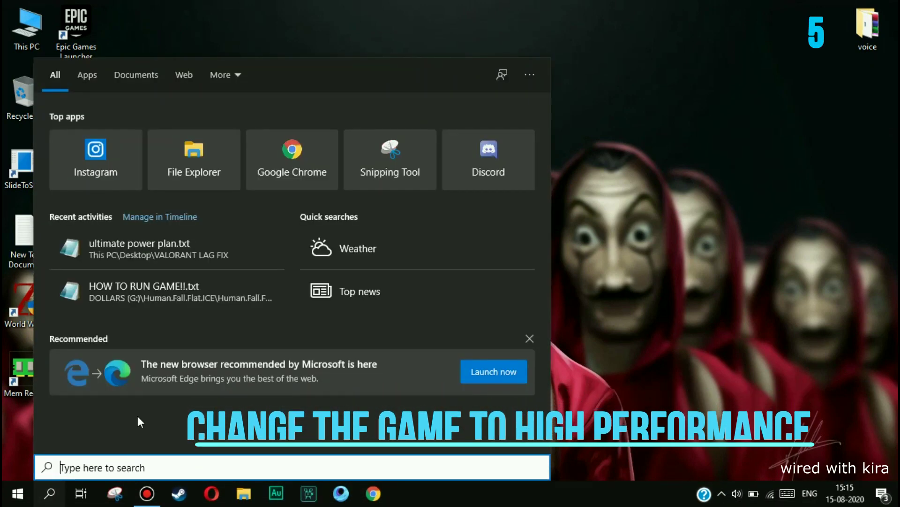
pyautogui.write('grap')
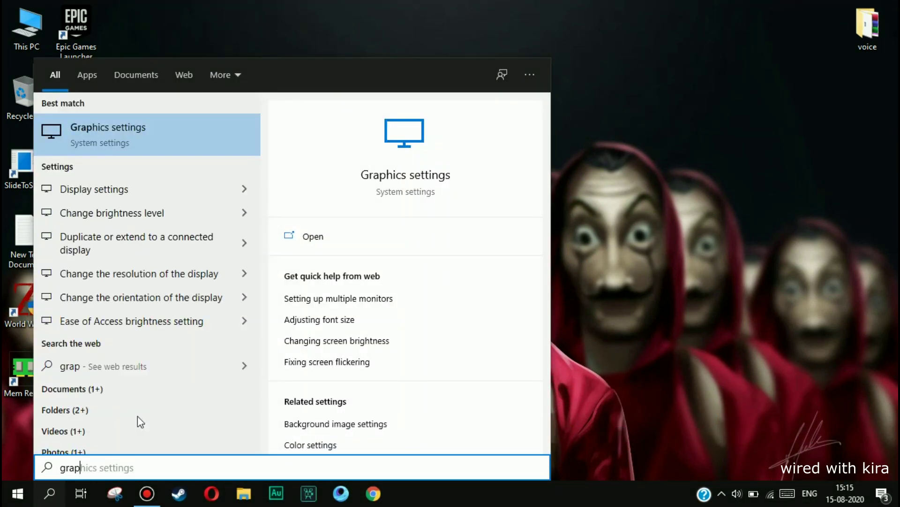
pyautogui.click(151, 149)
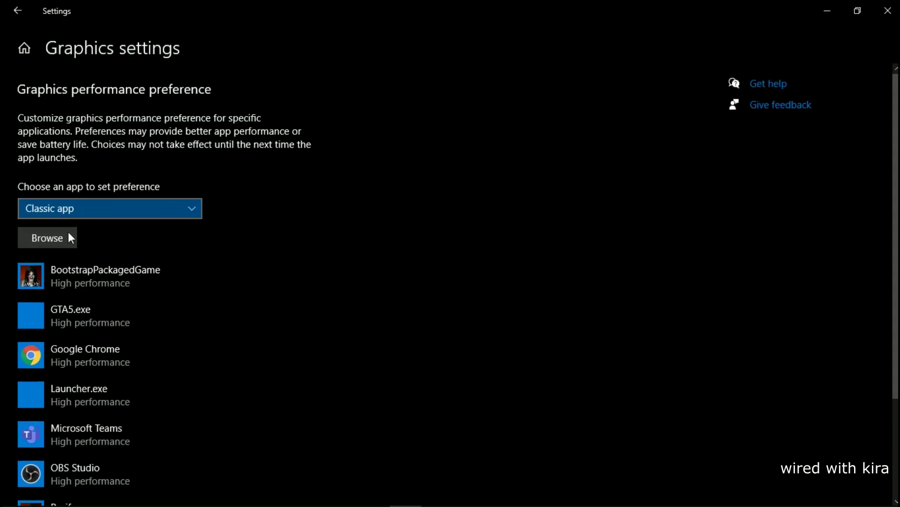
pyautogui.click(66, 241)
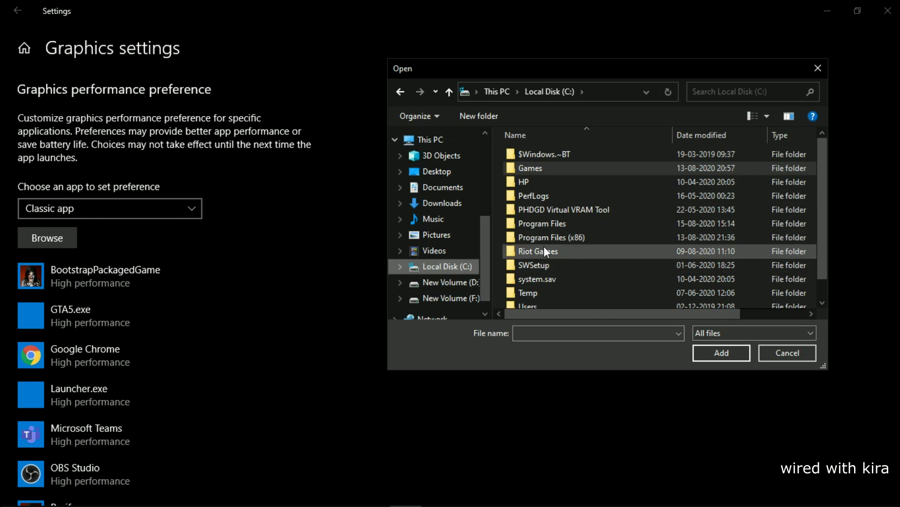
pyautogui.doubleClick(544, 251)
pyautogui.doubleClick(556, 168)
pyautogui.doubleClick(556, 154)
pyautogui.click(553, 185)
pyautogui.click(722, 353)
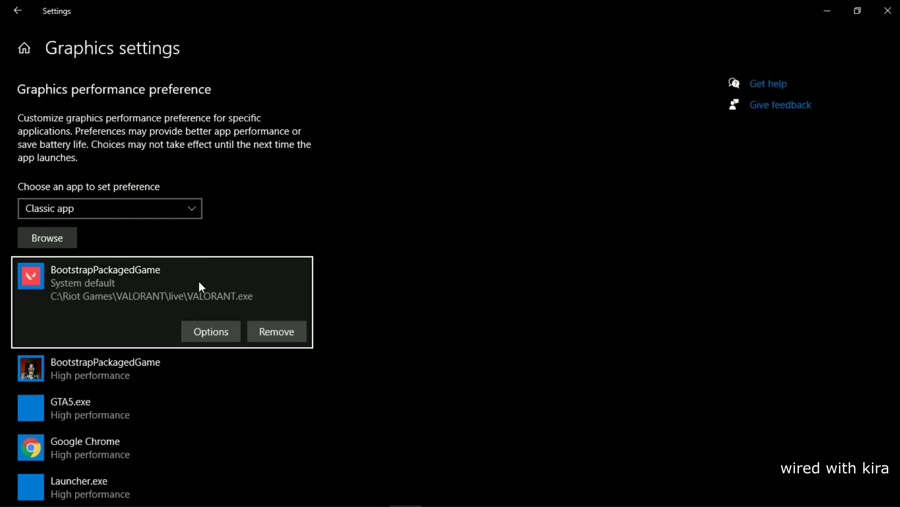
# Set VALORANT.exe's graphics preference to High performance, save it, and launch VALORANT.
pyautogui.click(196, 336)
pyautogui.click(365, 299)
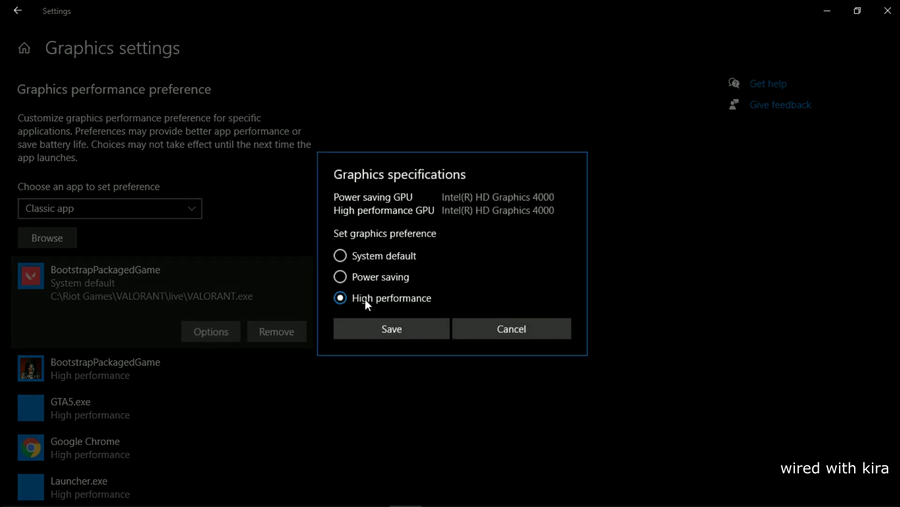
pyautogui.click(385, 328)
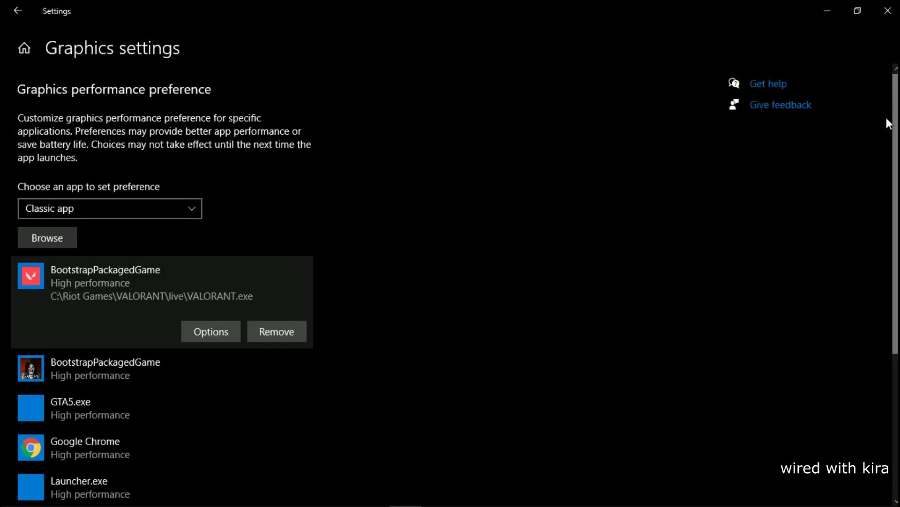
pyautogui.click(888, 10)
pyautogui.doubleClick(531, 109)
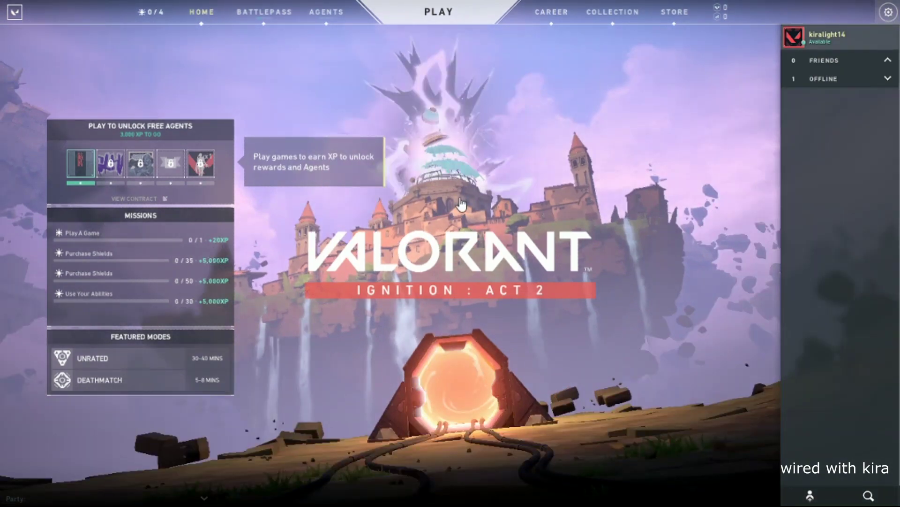
# In VALORANT's General video settings, keep Fullscreen mode and the 1,366 x 768 resolution.
pyautogui.press('Escape')
pyautogui.click(456, 201)
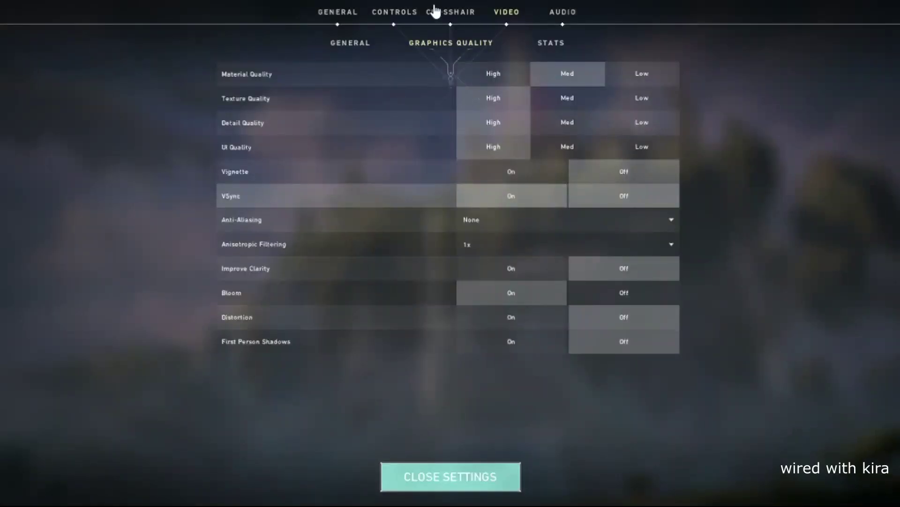
pyautogui.click(350, 40)
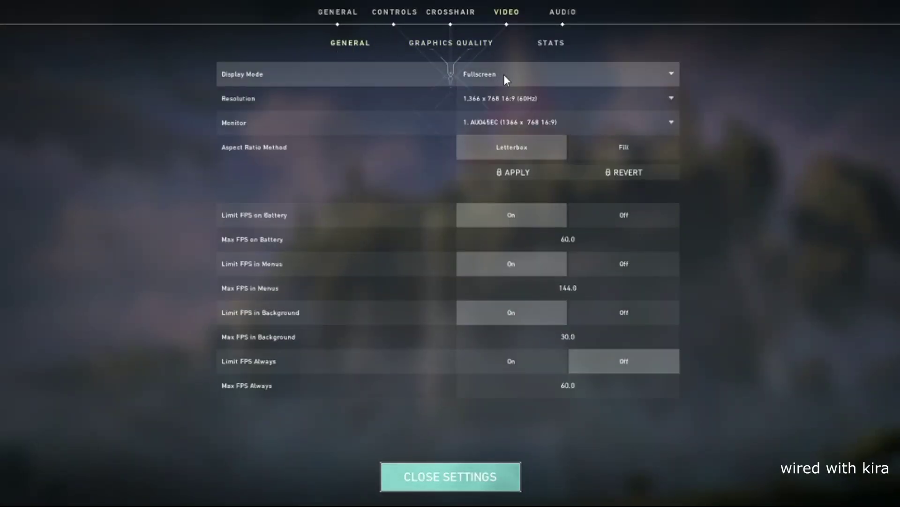
pyautogui.click(610, 73)
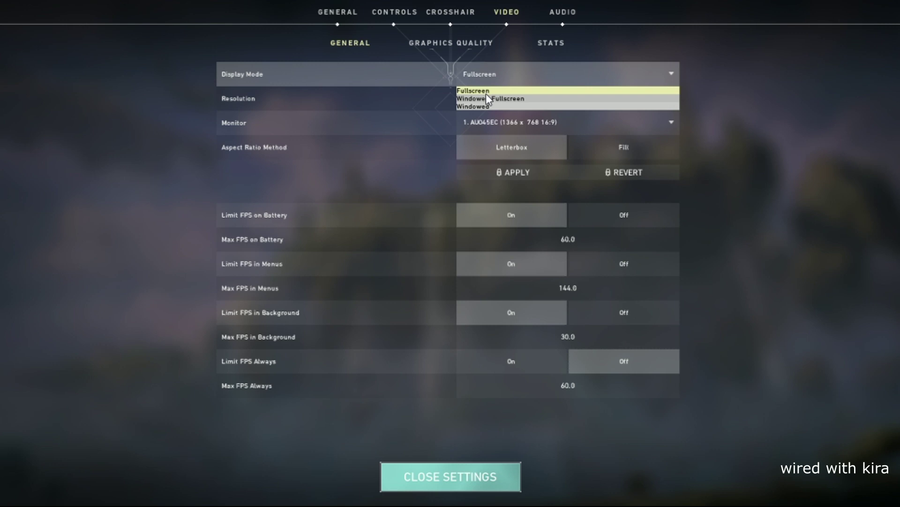
pyautogui.click(490, 90)
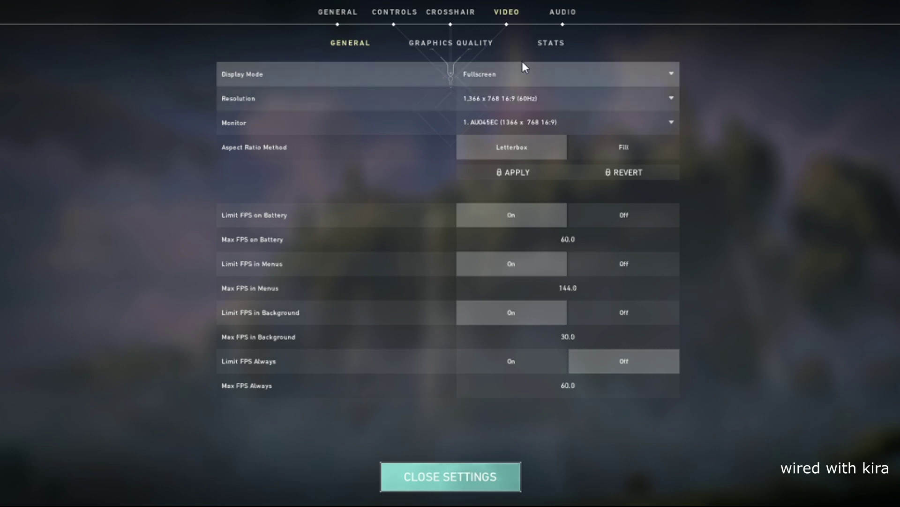
pyautogui.click(631, 96)
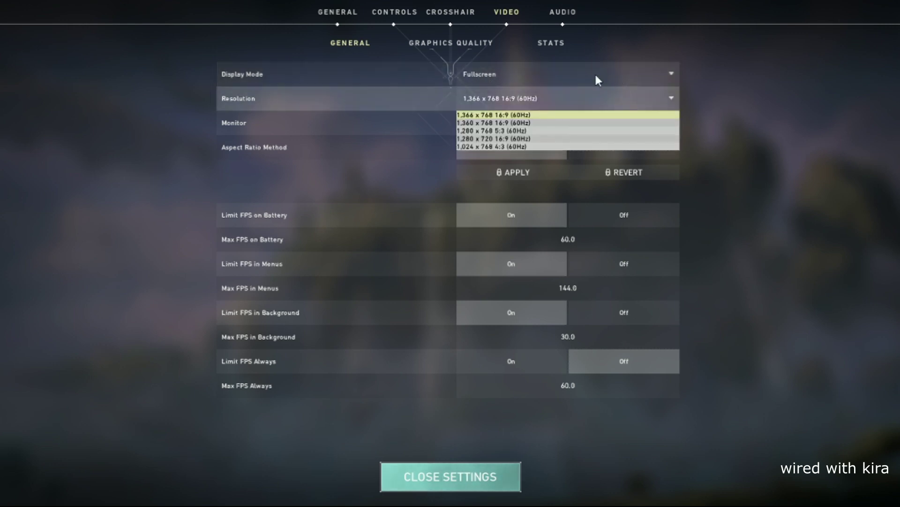
pyautogui.click(512, 116)
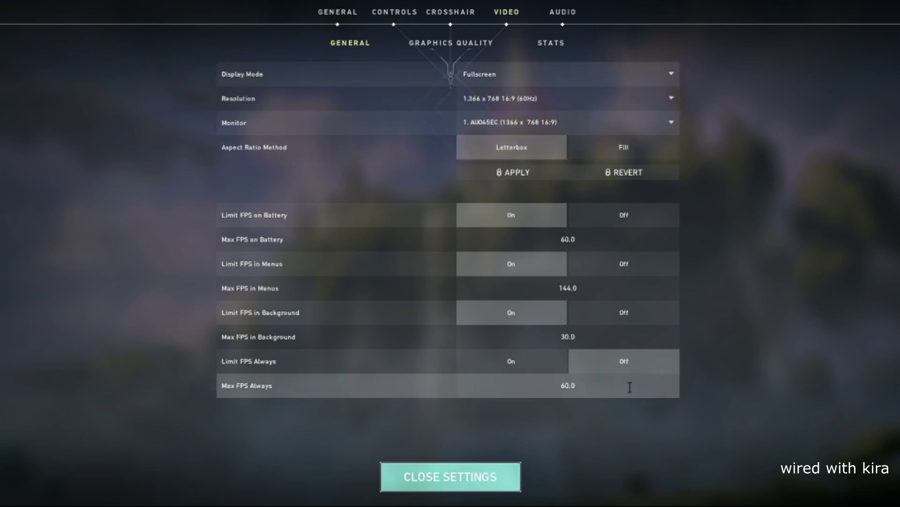
pyautogui.click(469, 44)
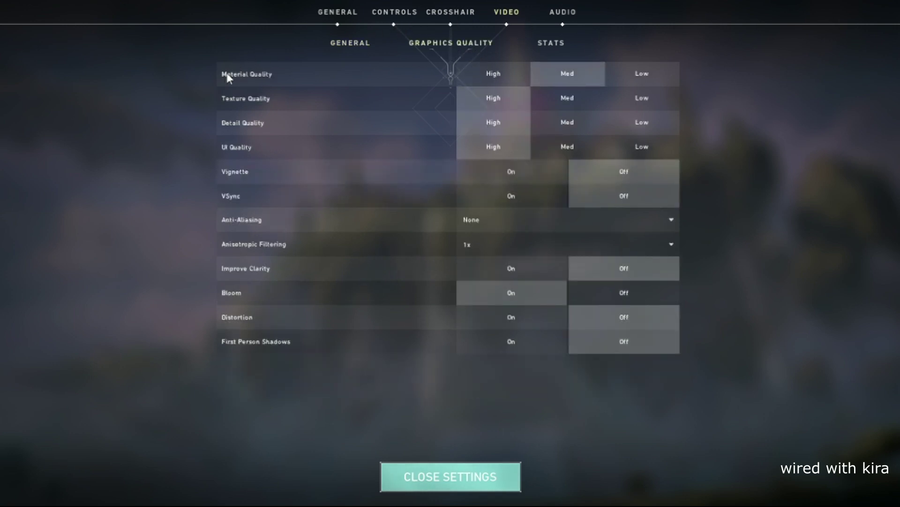
# Set Material, Texture and UI Quality to Low and Detail Quality to Med, then close settings.
pyautogui.click(644, 78)
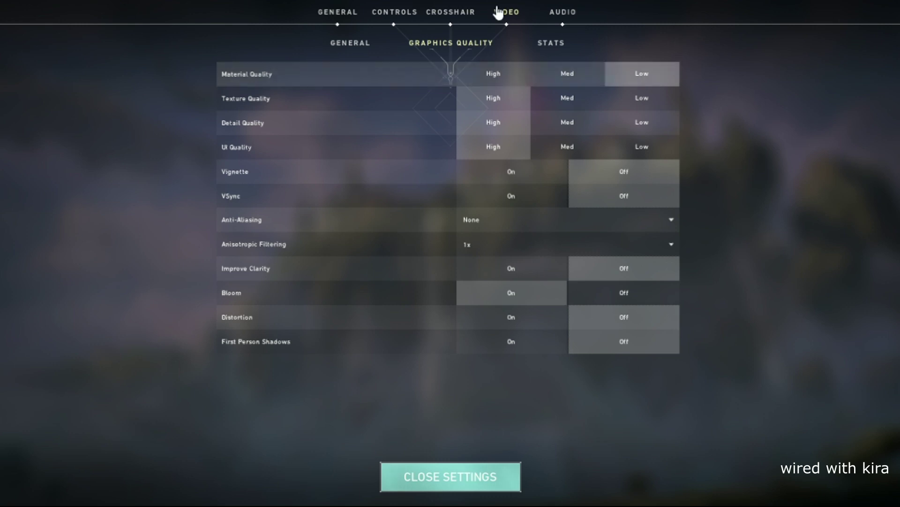
pyautogui.click(646, 100)
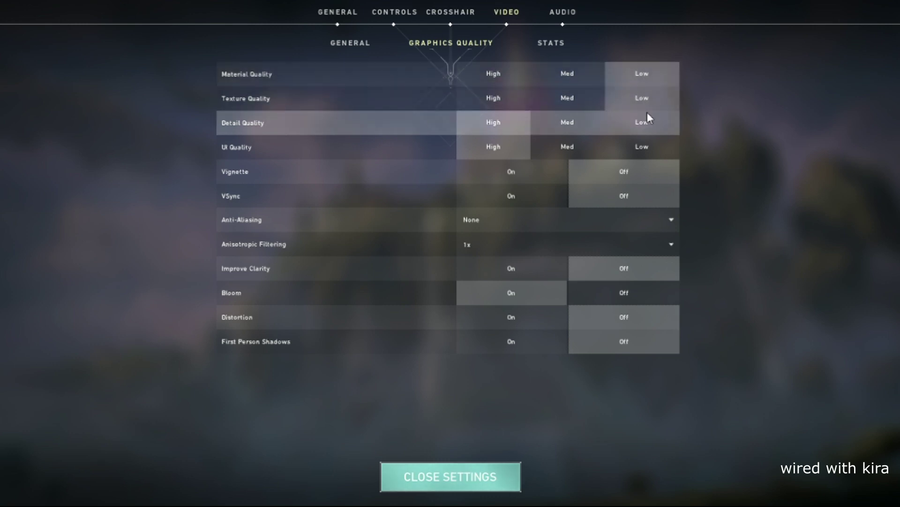
pyautogui.click(586, 120)
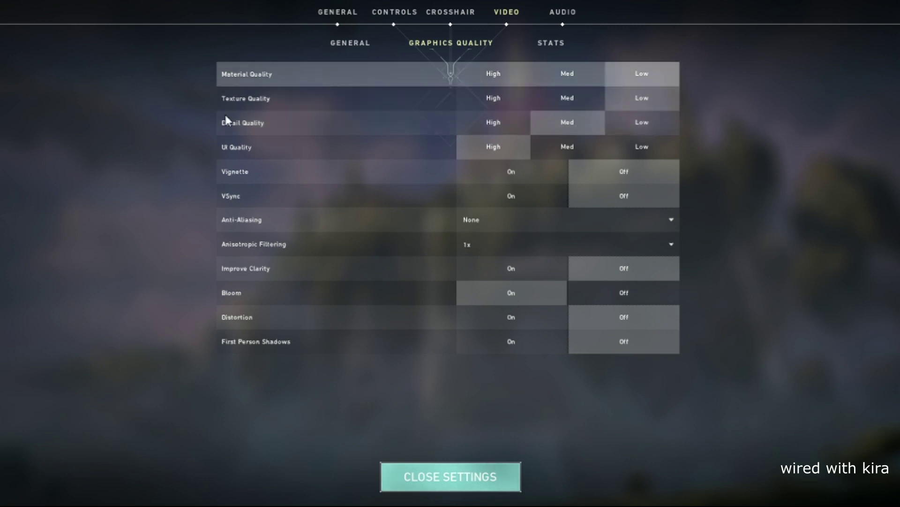
pyautogui.click(642, 147)
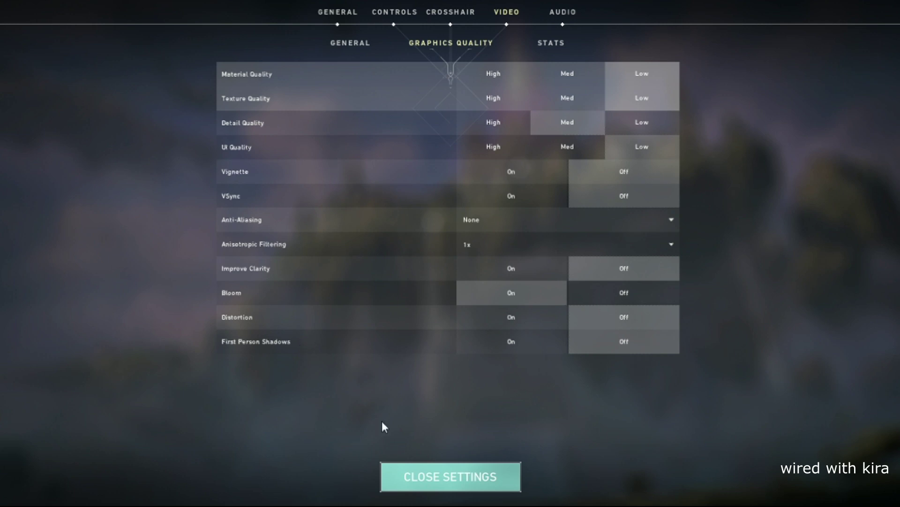
pyautogui.click(420, 469)
# Leave the game, open Task Manager, and go to VALORANT's processes in the Details list.
pyautogui.press('super')
pyautogui.rightClick(557, 212)
pyautogui.moveTo(643, 232)
pyautogui.click(614, 422)
pyautogui.rightClick(639, 496)
pyautogui.click(660, 403)
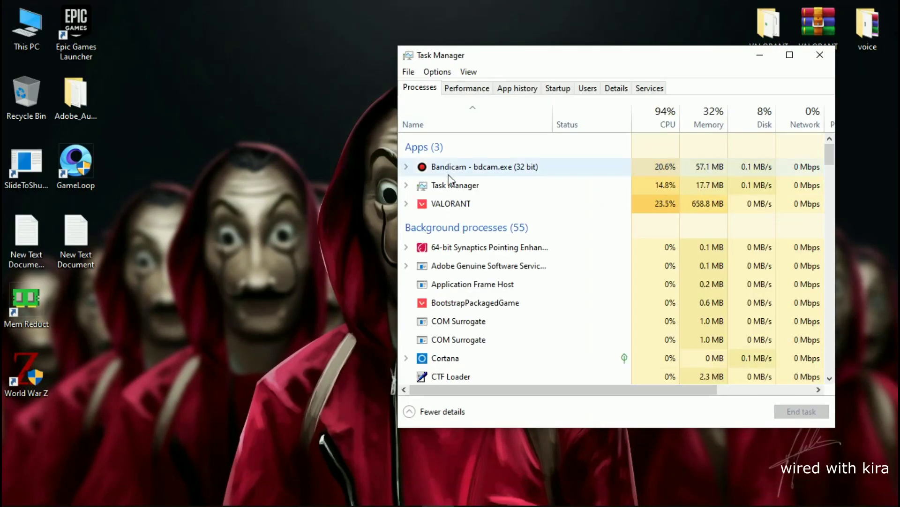
pyautogui.rightClick(479, 206)
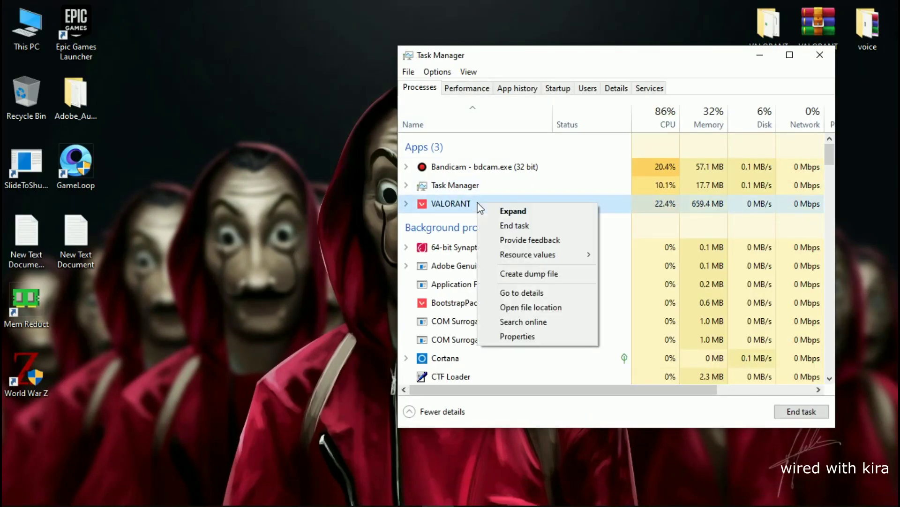
pyautogui.click(526, 296)
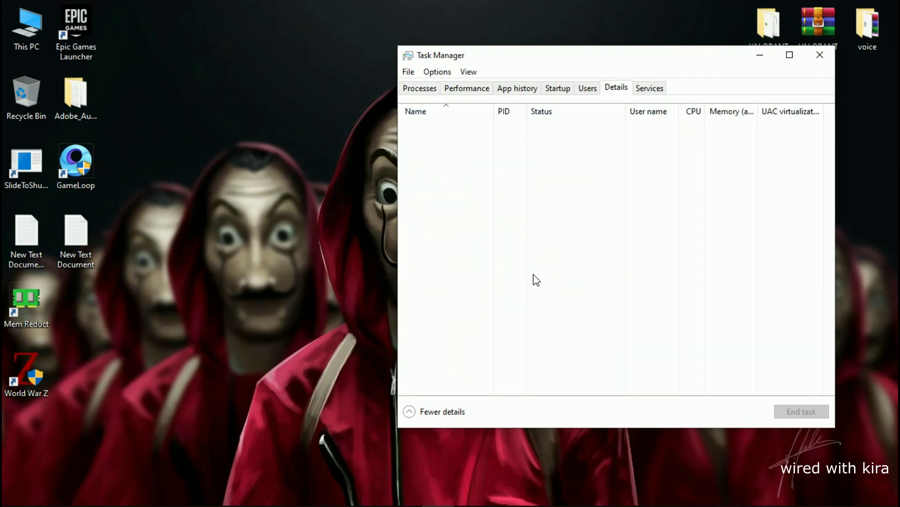
# Raise both VALORANT processes to High priority and check VALORANT.exe's affinity allows CPU 0–3.
pyautogui.scroll(-2, 683, 340)
pyautogui.rightClick(500, 315)
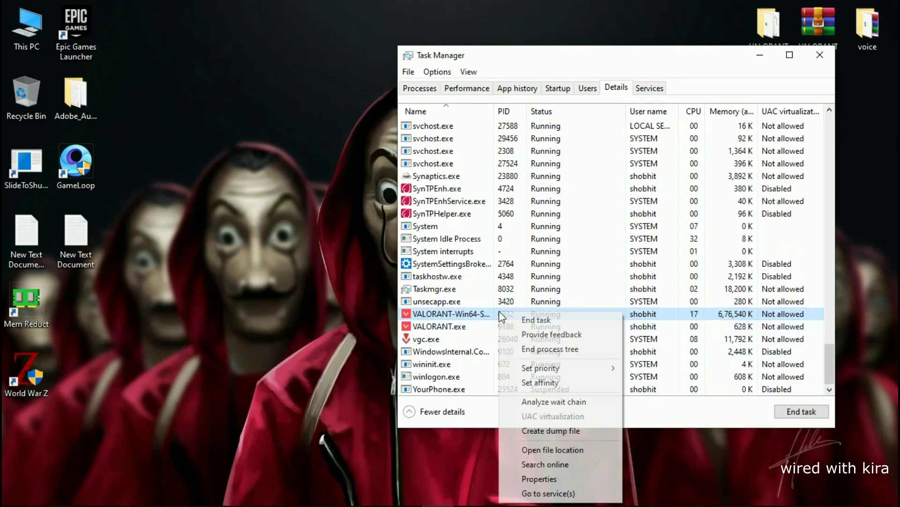
pyautogui.moveTo(539, 369)
pyautogui.click(657, 381)
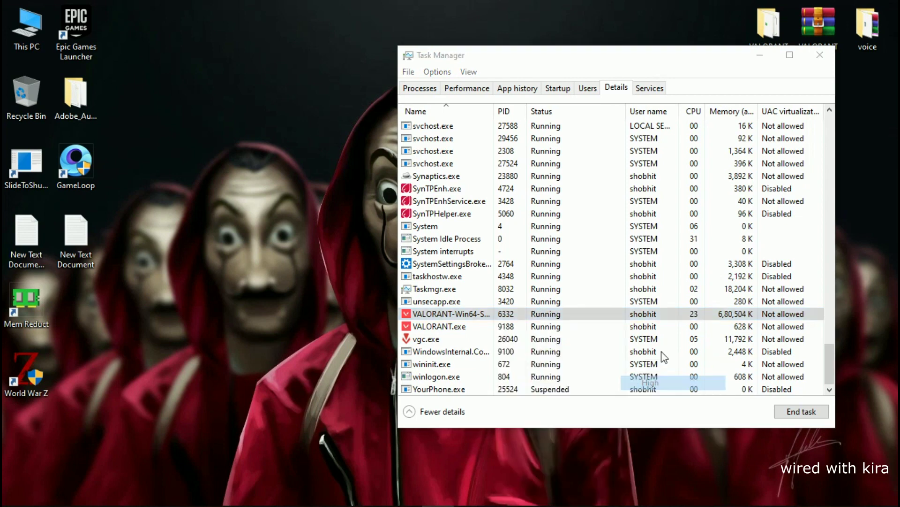
pyautogui.click(464, 275)
pyautogui.rightClick(476, 326)
pyautogui.moveTo(565, 199)
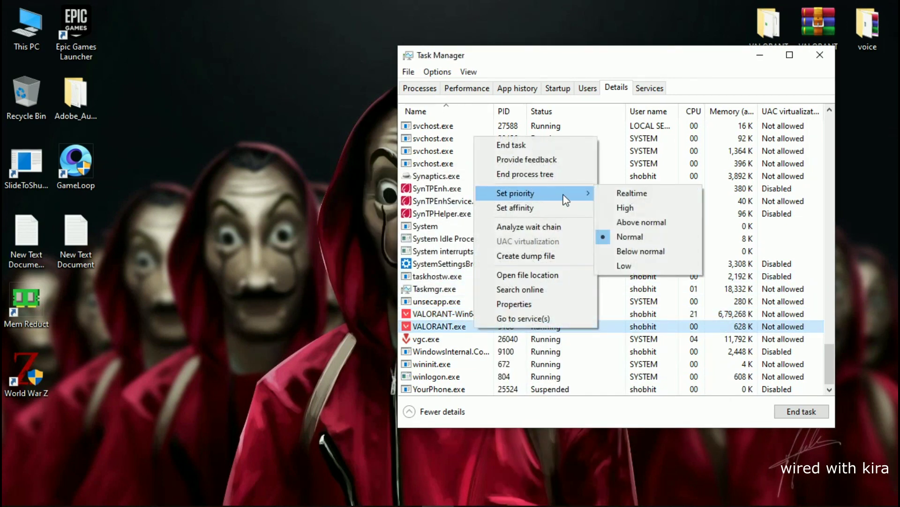
pyautogui.click(626, 207)
pyautogui.click(464, 275)
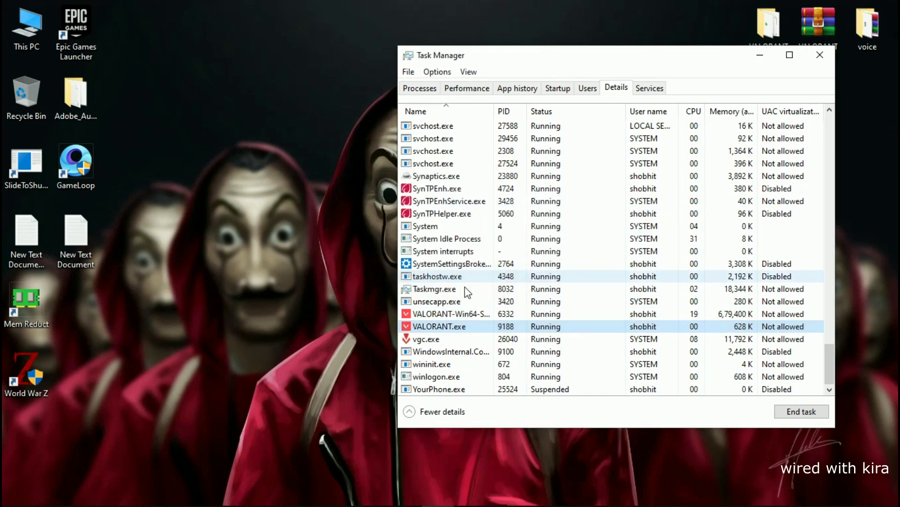
pyautogui.rightClick(464, 333)
pyautogui.click(523, 212)
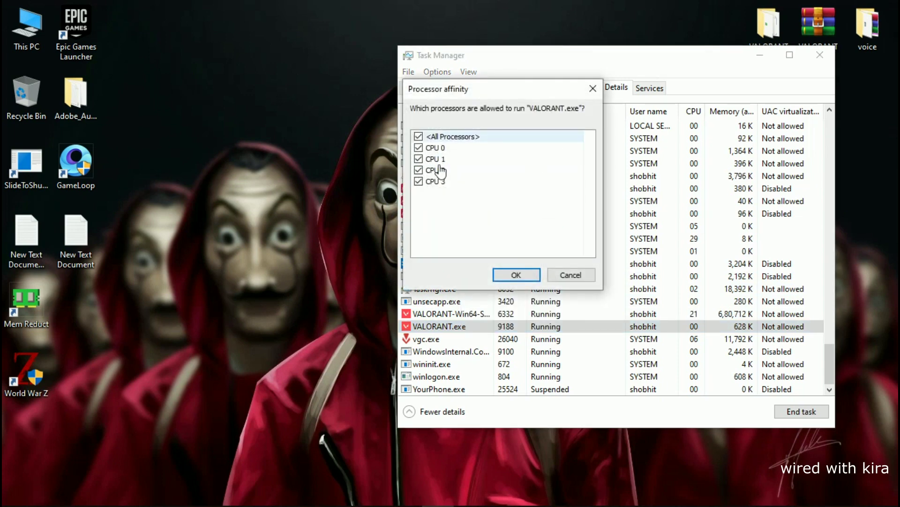